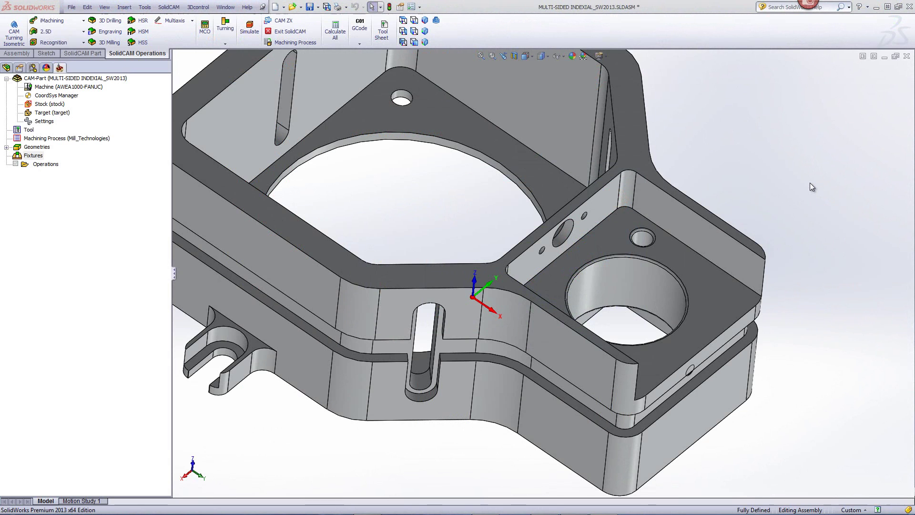
# Start a new 2.5D Pocket operation on the part
pyautogui.moveTo(810, 182); pyautogui.dragTo(800, 226, button='middle')
pyautogui.moveTo(676, 234); pyautogui.dragTo(767, 213, button='middle')
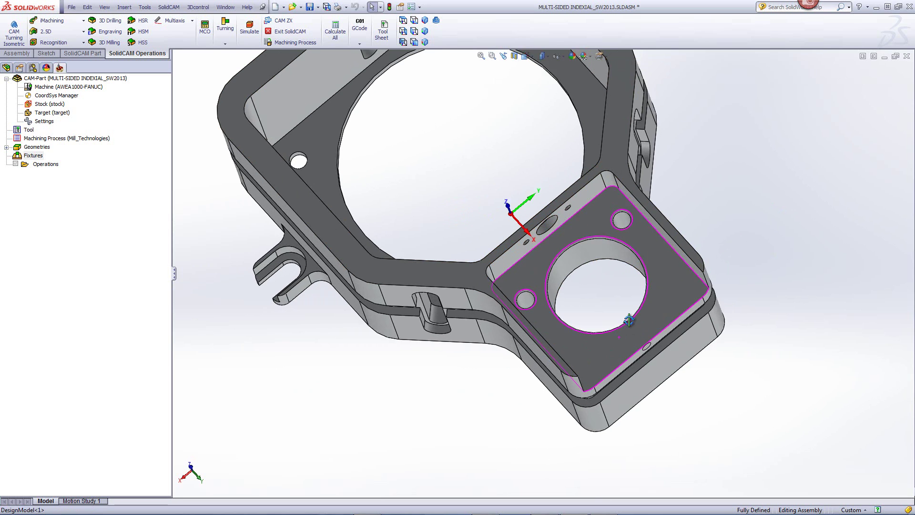
pyautogui.moveTo(510, 301); pyautogui.dragTo(746, 305, button='middle')
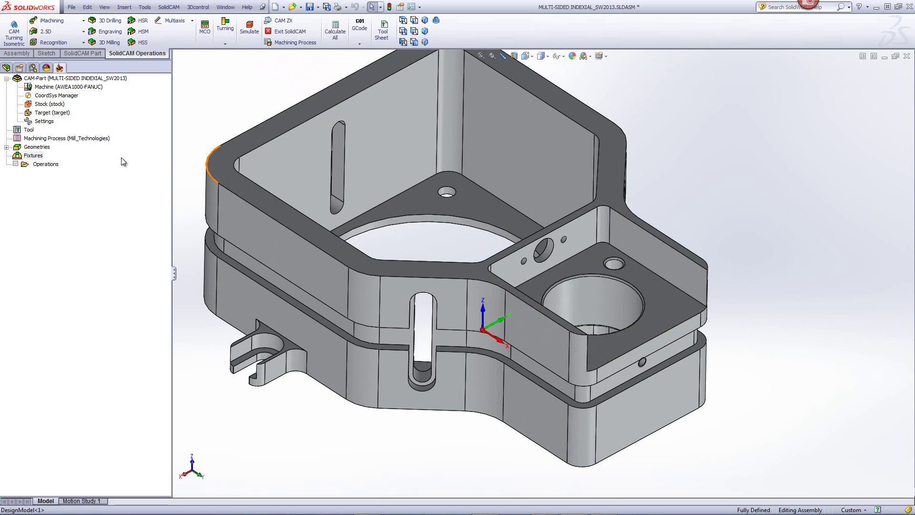
pyautogui.click(68, 35)
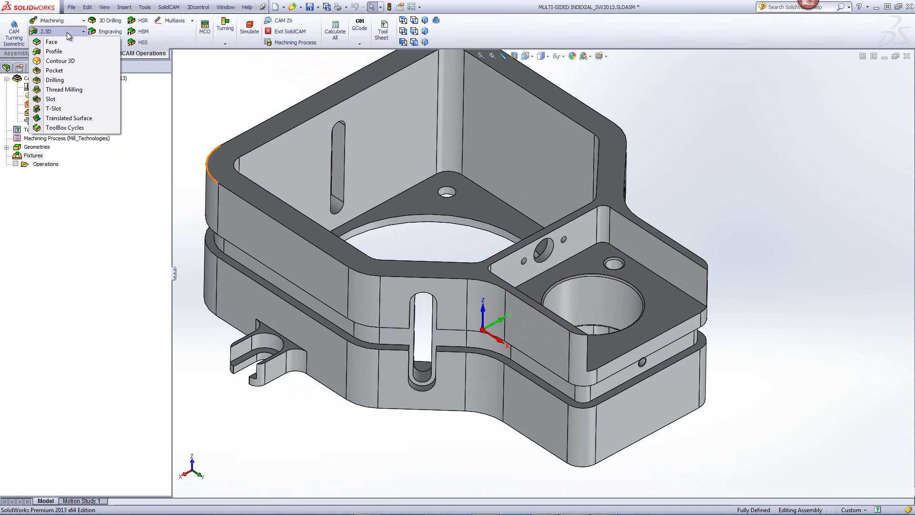
pyautogui.click(54, 70)
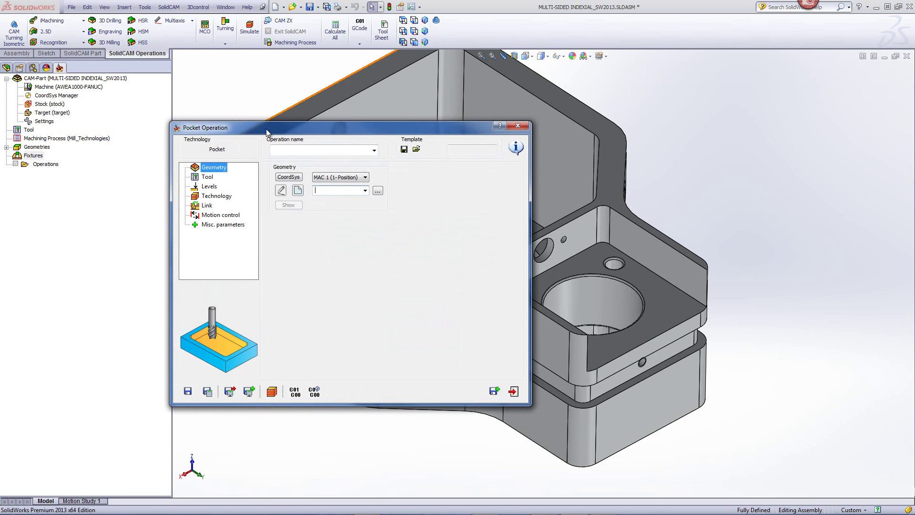
# Define geometry contour1 as one closed chain around the right block's top face
pyautogui.click(298, 191)
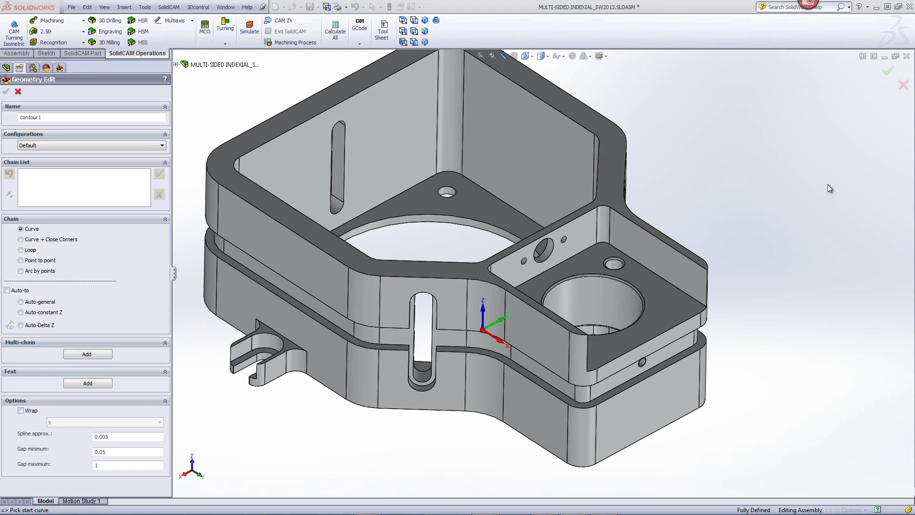
pyautogui.click(702, 298)
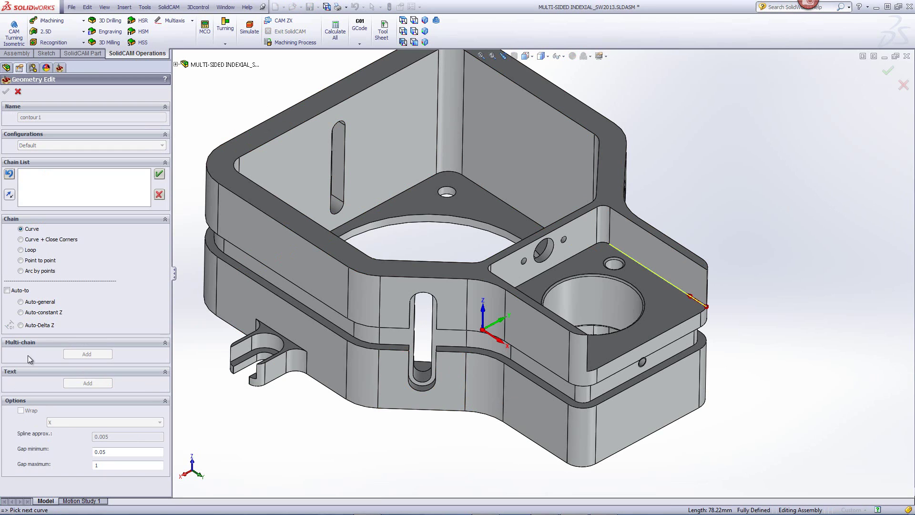
pyautogui.click(21, 312)
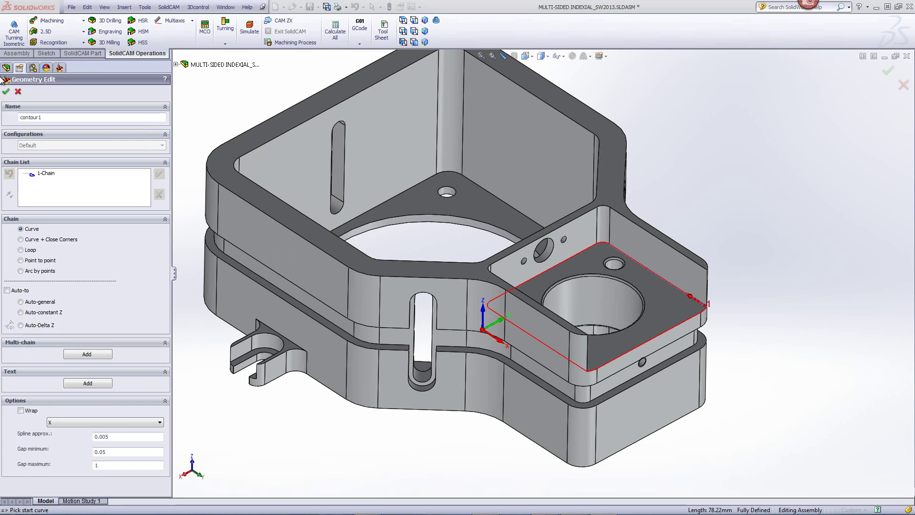
pyautogui.moveTo(710, 196); pyautogui.dragTo(702, 220, button='middle')
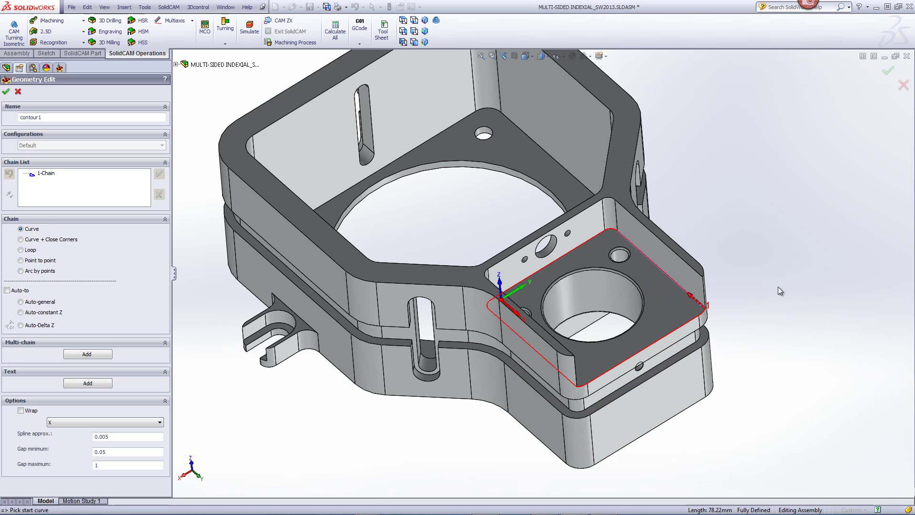
# Mark the block's right and front edges and the Fillet10 corner of 1-Chain as open
pyautogui.rightClick(46, 174)
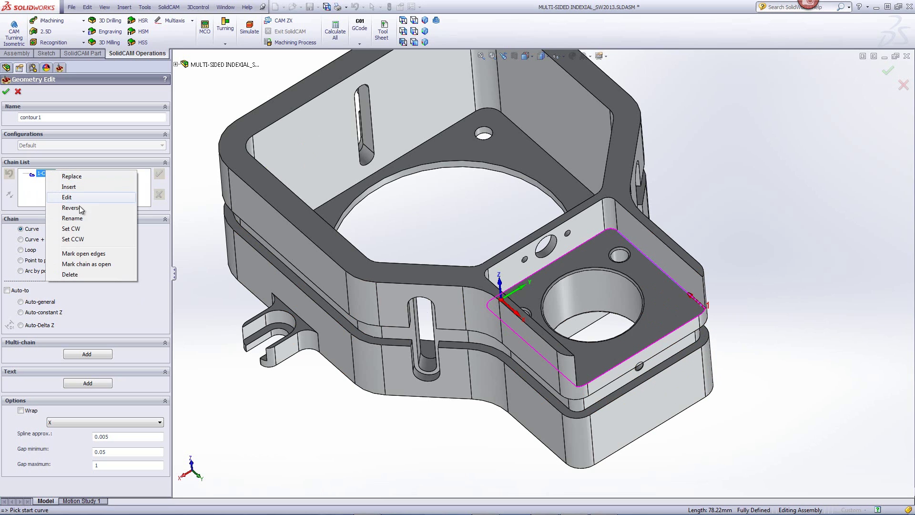
pyautogui.click(84, 253)
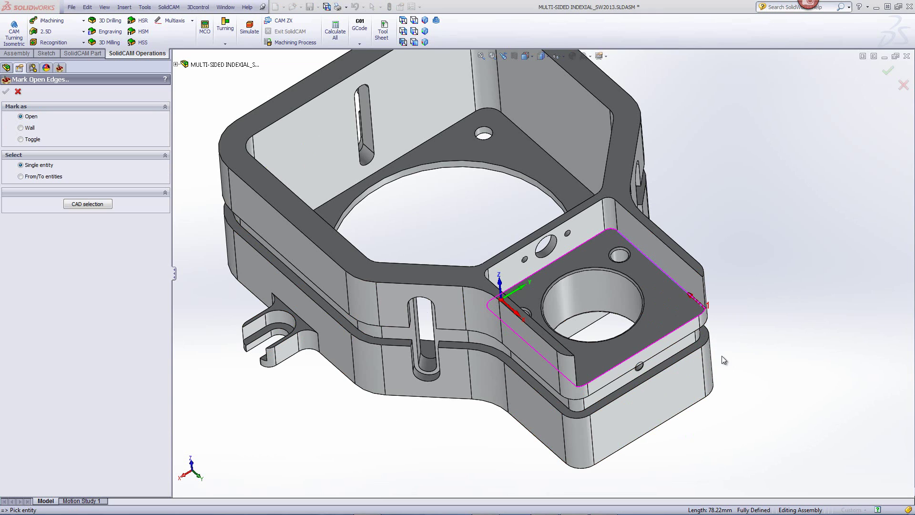
pyautogui.click(704, 313)
pyautogui.click(684, 328)
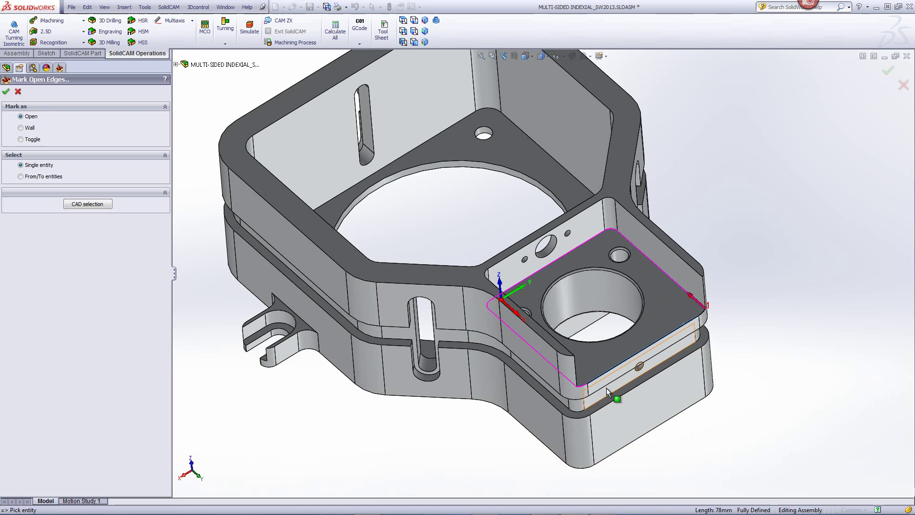
pyautogui.click(578, 389)
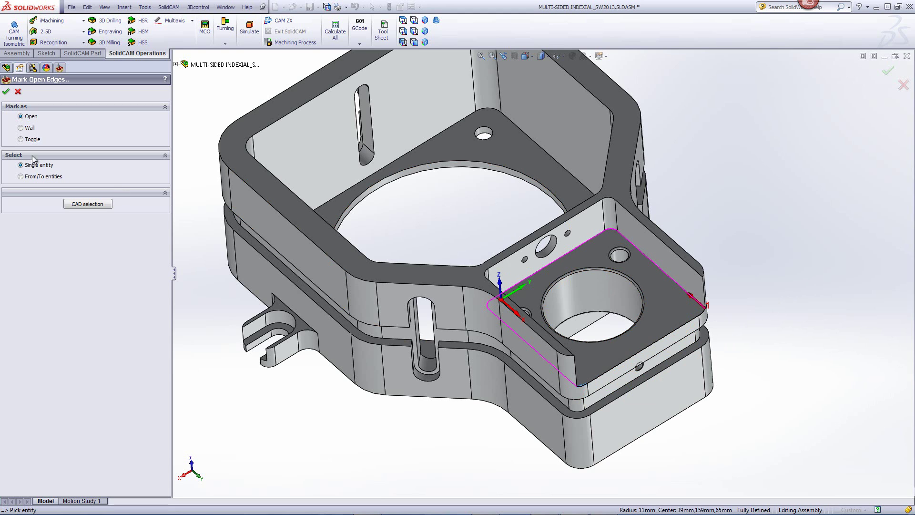
pyautogui.click(6, 93)
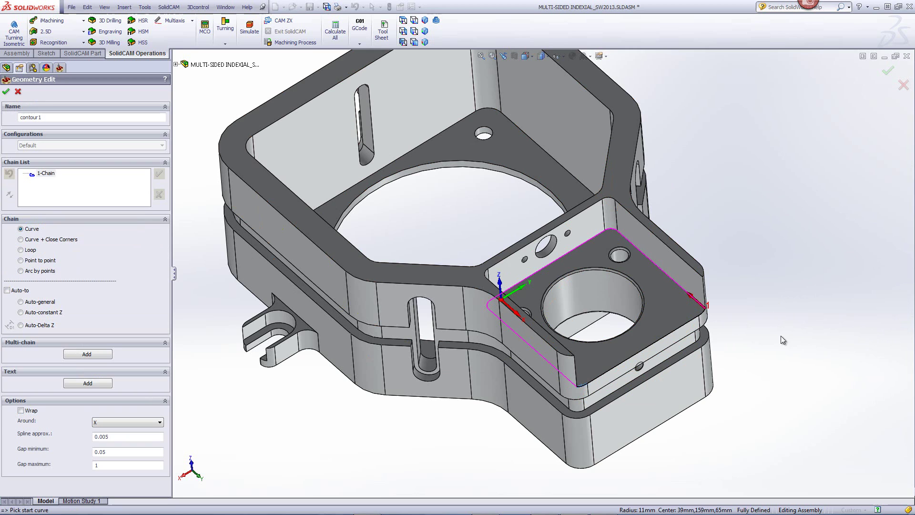
# Confirm the contour1 geometry and assign the 16 mm END MILL
pyautogui.click(5, 93)
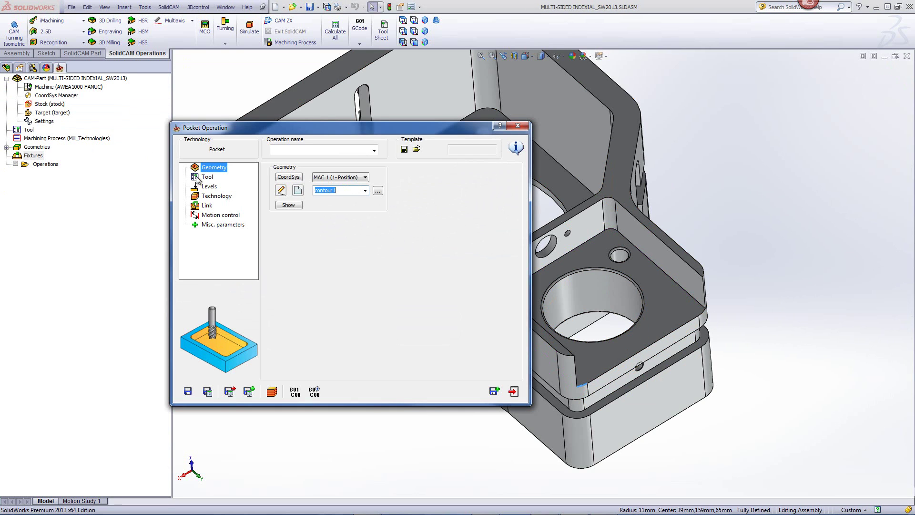
pyautogui.click(202, 177)
pyautogui.click(315, 302)
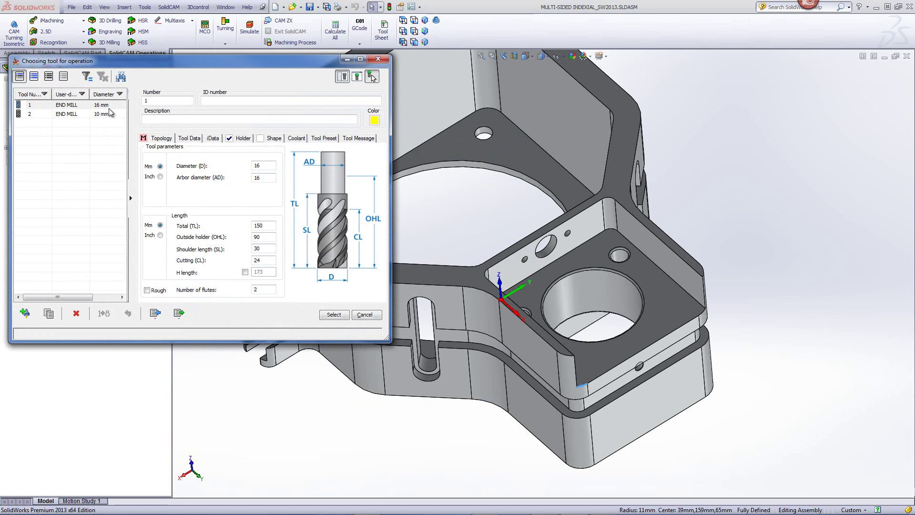
pyautogui.click(333, 314)
# Set pocket depth 25 by picking the block's top face at Z 65
pyautogui.click(210, 187)
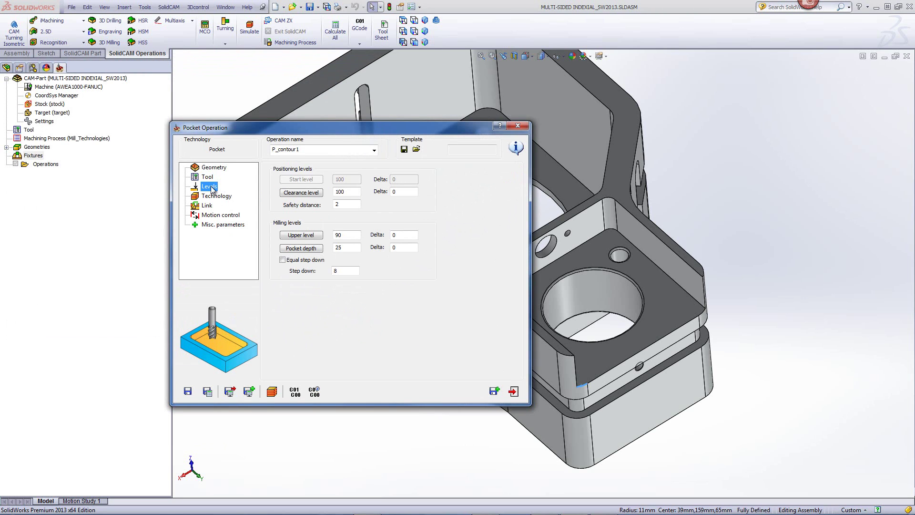
pyautogui.click(301, 248)
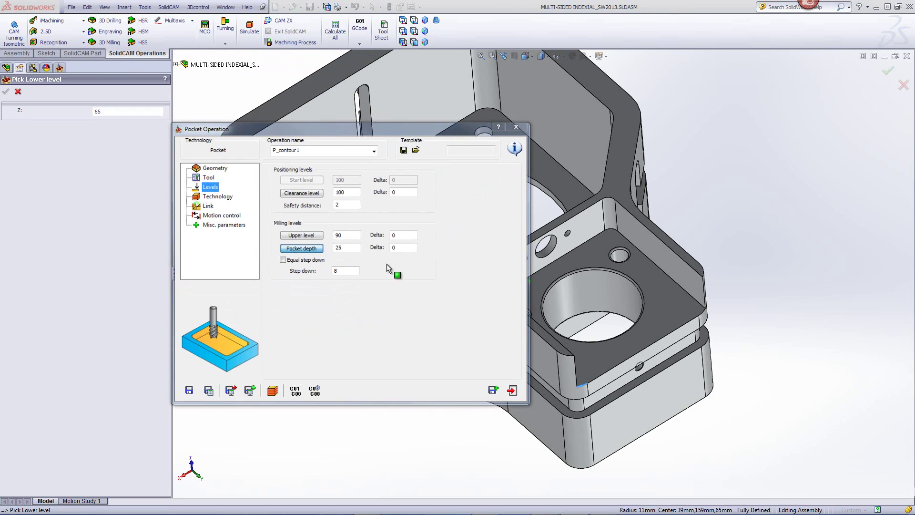
pyautogui.click(661, 317)
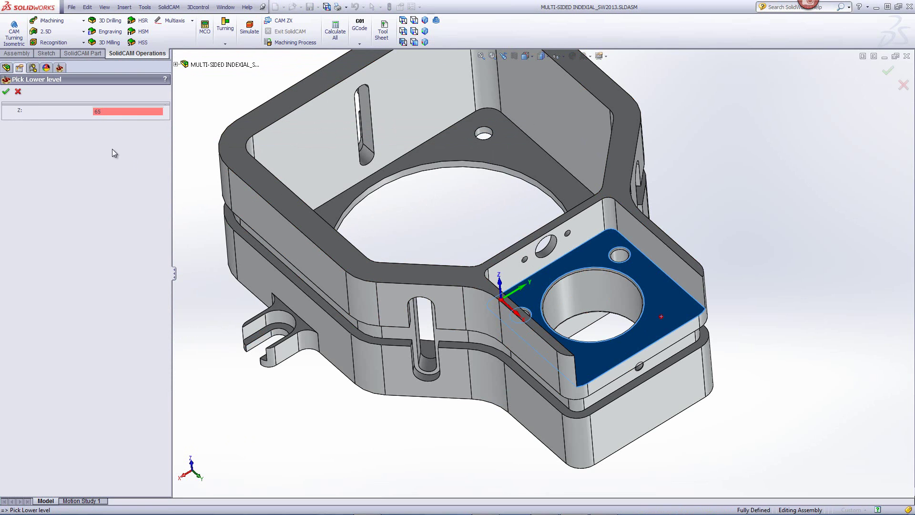
pyautogui.click(6, 91)
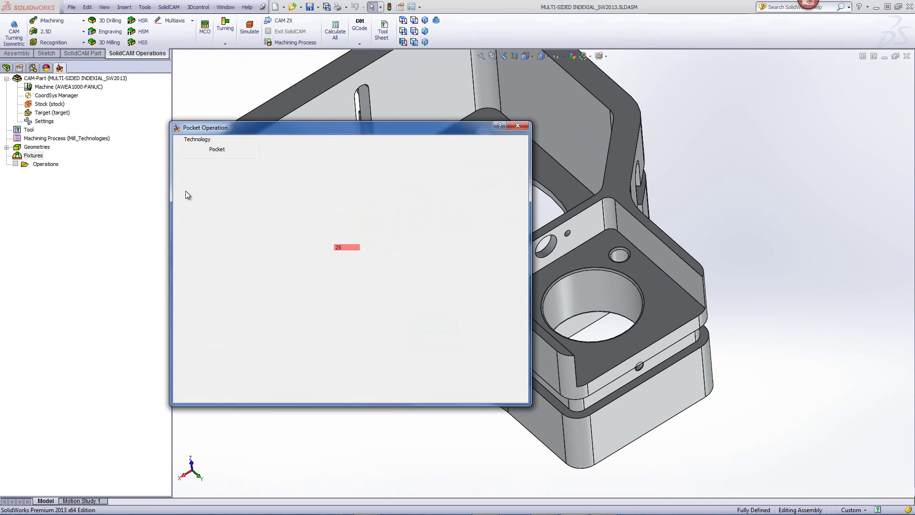
pyautogui.click(215, 195)
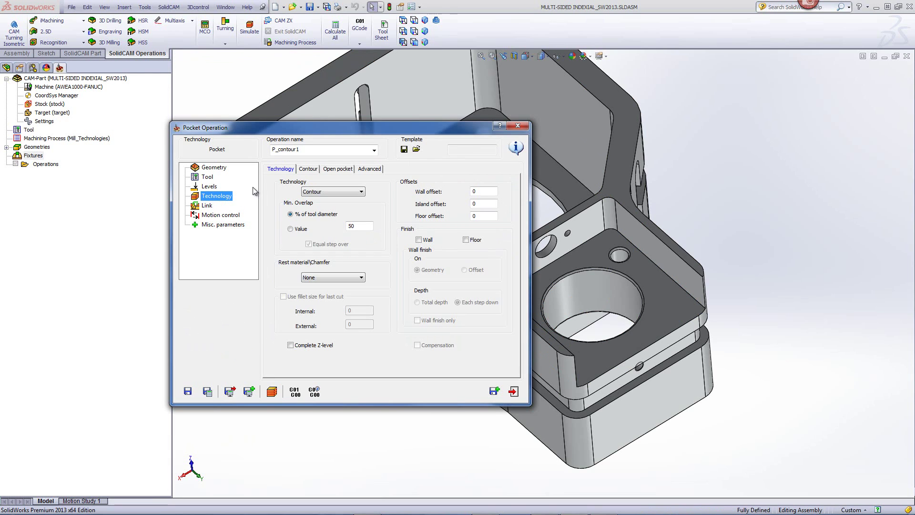
# Enable Approach from outside in the Open pocket settings, keeping the 10% extension
pyautogui.click(342, 170)
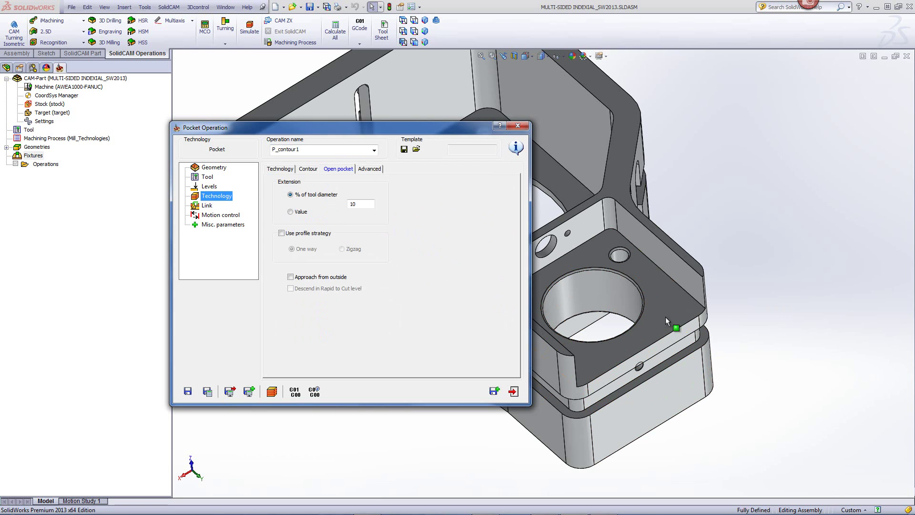
pyautogui.click(292, 278)
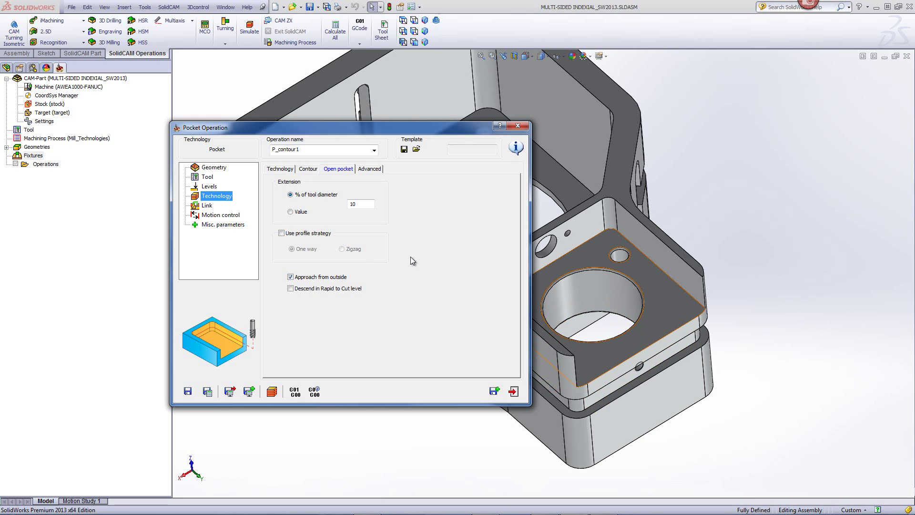
# Calculate the P_contour1 toolpath and step through its SolidVerify simulation, inspecting the cut
pyautogui.click(271, 391)
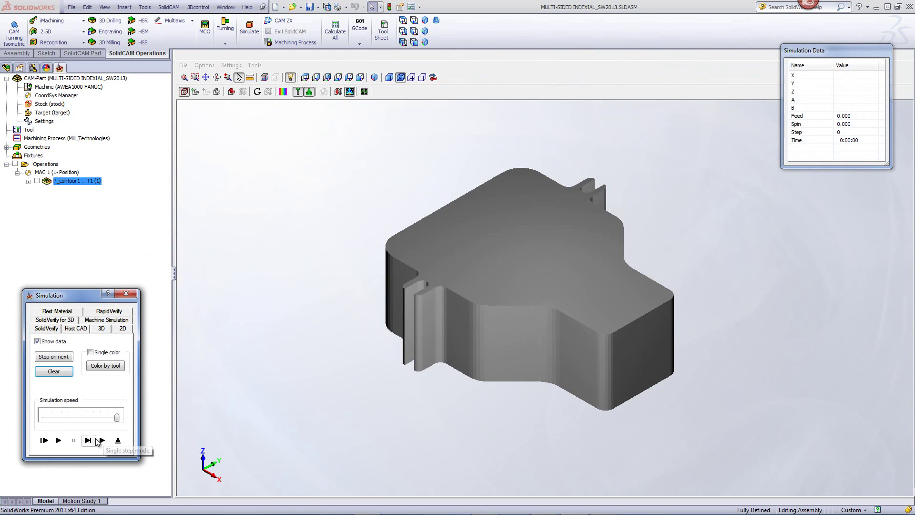
pyautogui.click(89, 440)
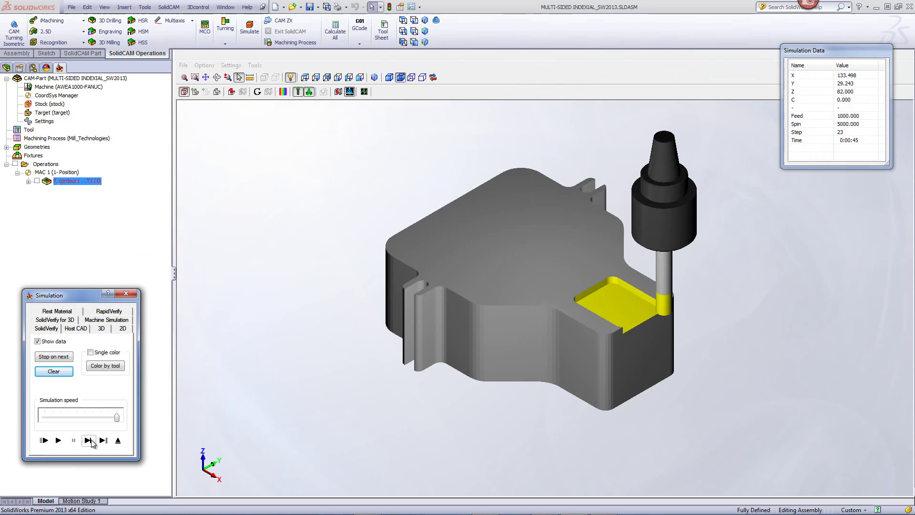
pyautogui.moveTo(552, 379); pyautogui.dragTo(555, 385, button='middle')
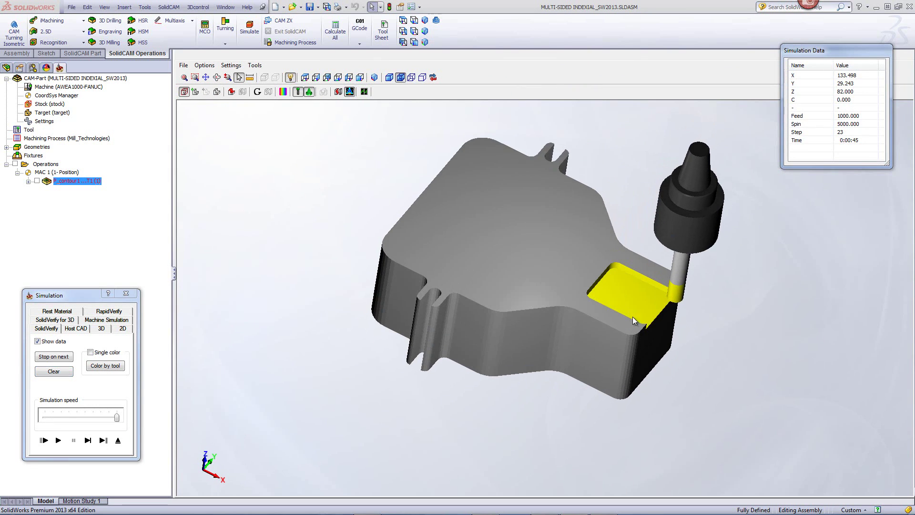
pyautogui.scroll(3, 644, 314)
pyautogui.scroll(2, 643, 315)
pyautogui.moveTo(719, 320); pyautogui.dragTo(734, 321, button='middle')
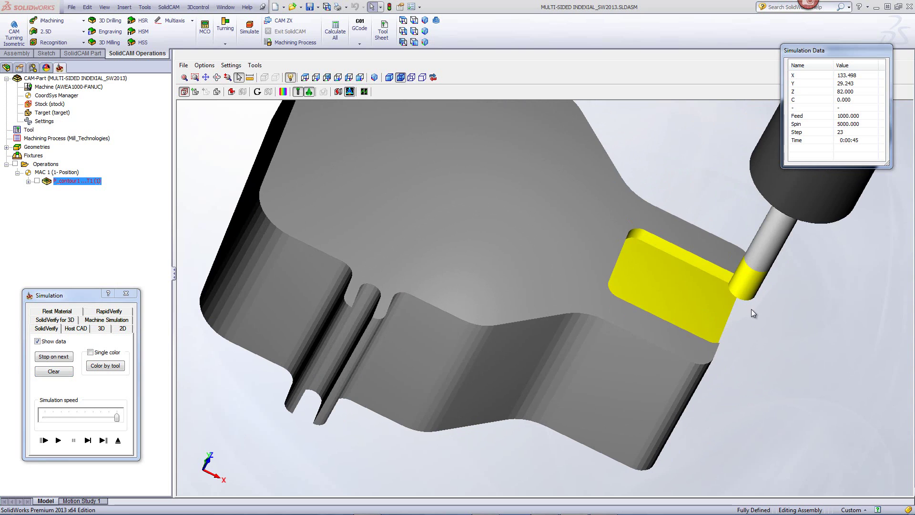
pyautogui.click(69, 445)
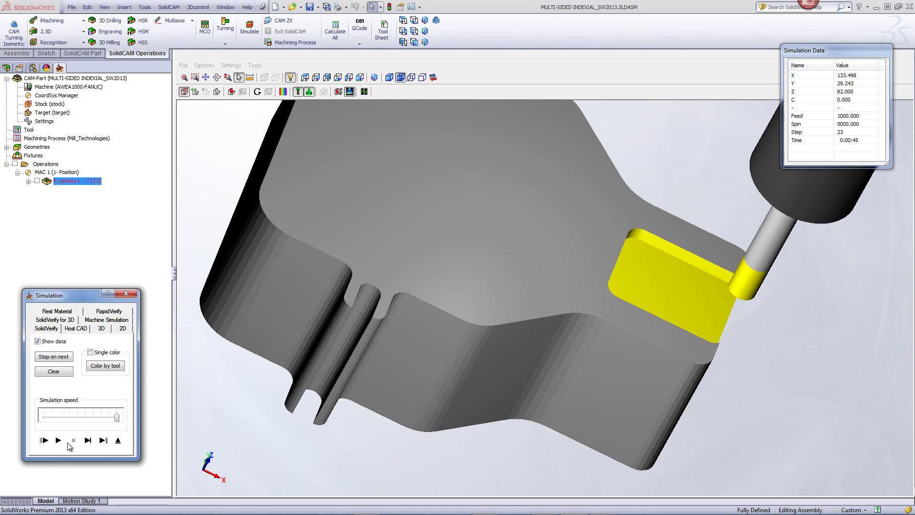
pyautogui.click(119, 440)
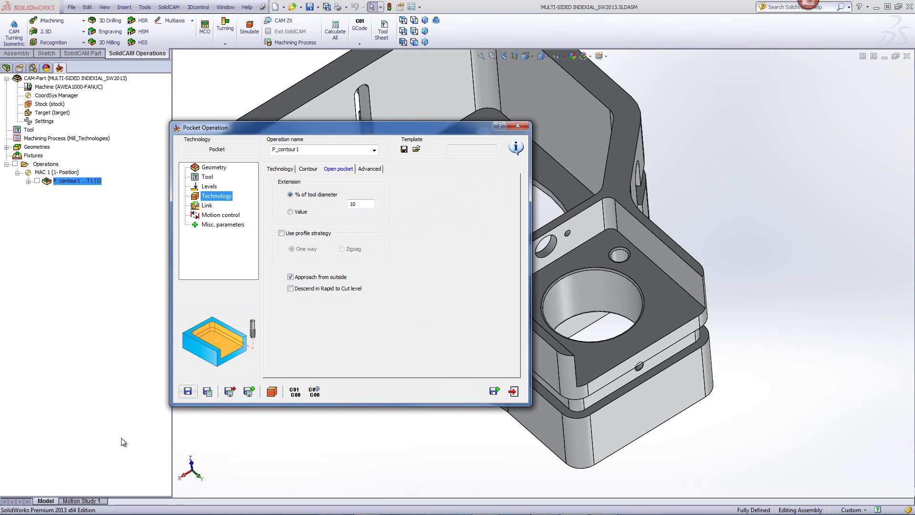
# Turn on the one-way profile strategy and play the pocket simulation to the end
pyautogui.click(281, 233)
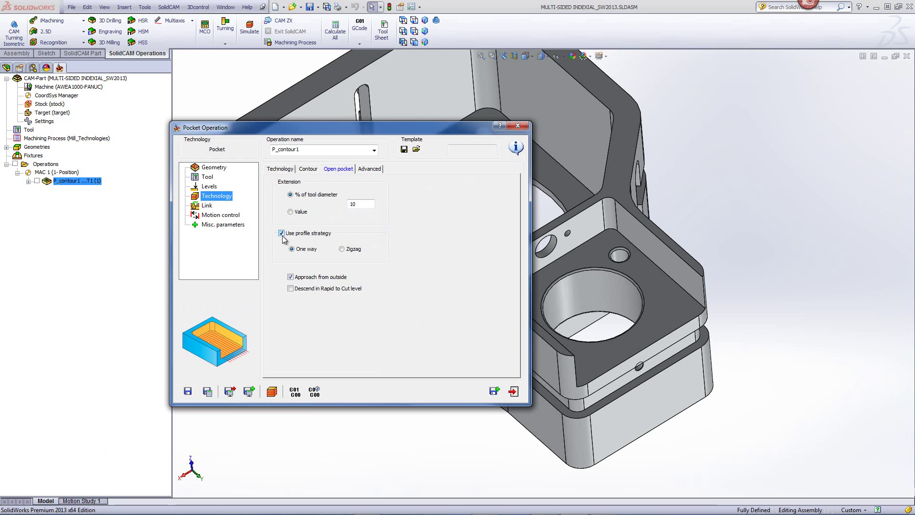
pyautogui.click(275, 392)
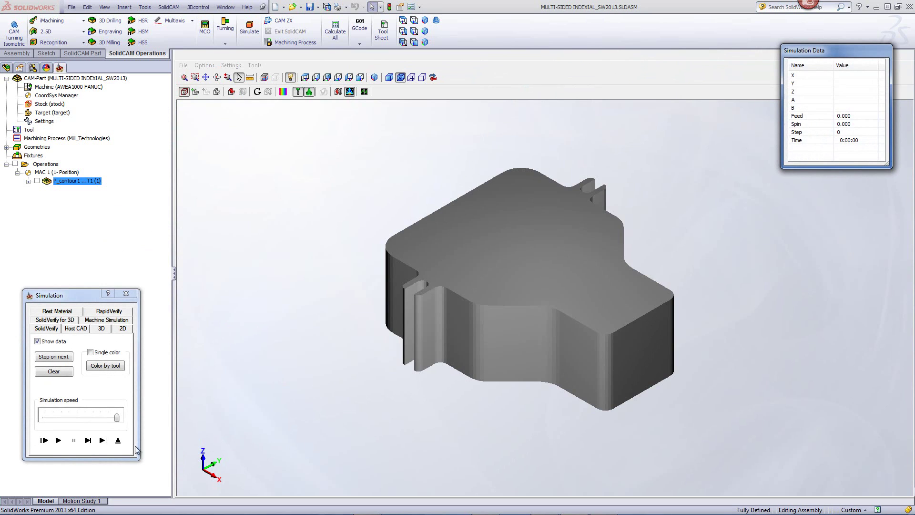
pyautogui.click(89, 440)
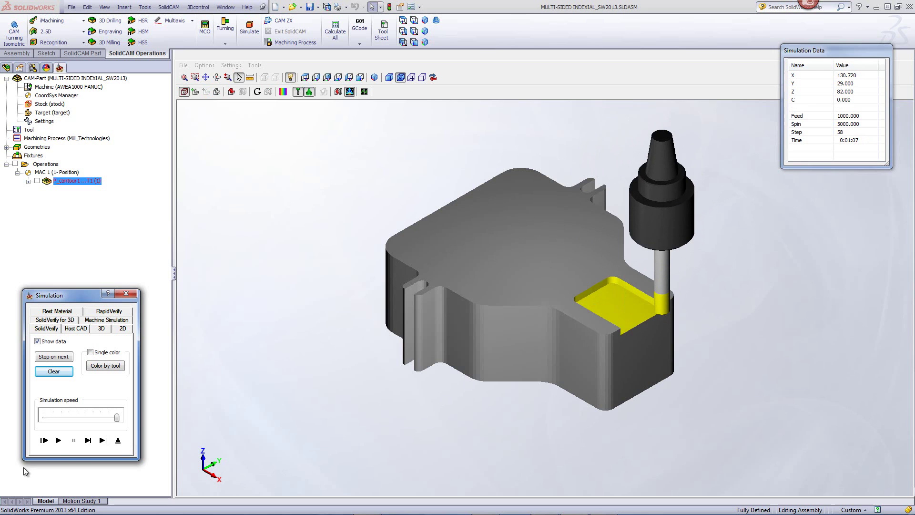
pyautogui.click(64, 446)
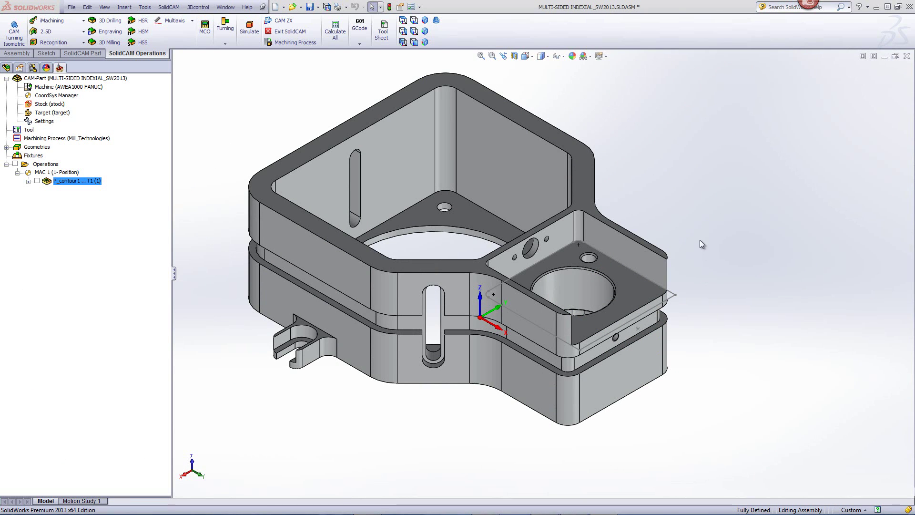
pyautogui.moveTo(700, 241); pyautogui.dragTo(679, 324, button='middle')
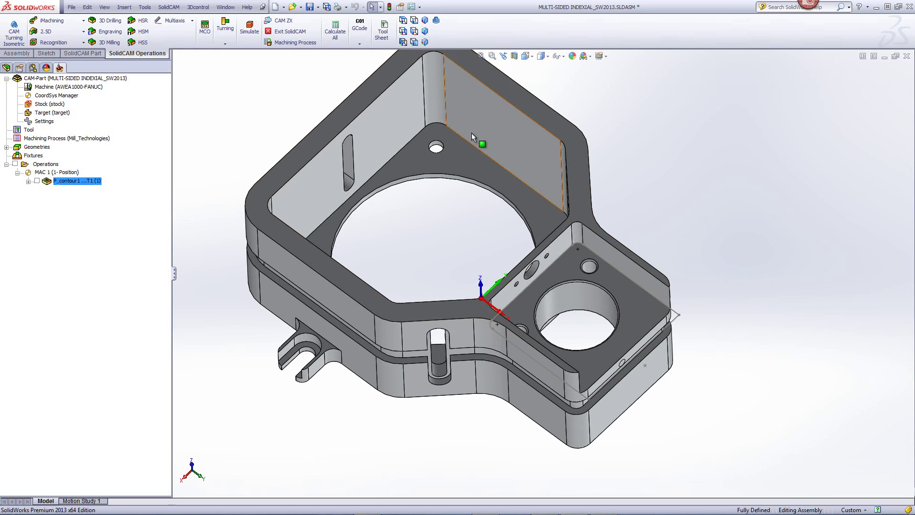
pyautogui.click(403, 21)
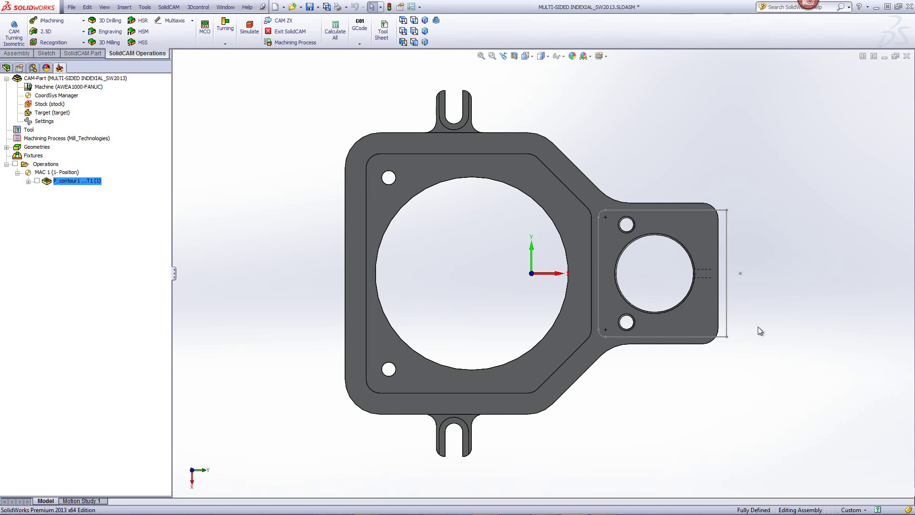
pyautogui.moveTo(758, 326); pyautogui.dragTo(756, 230, button='middle')
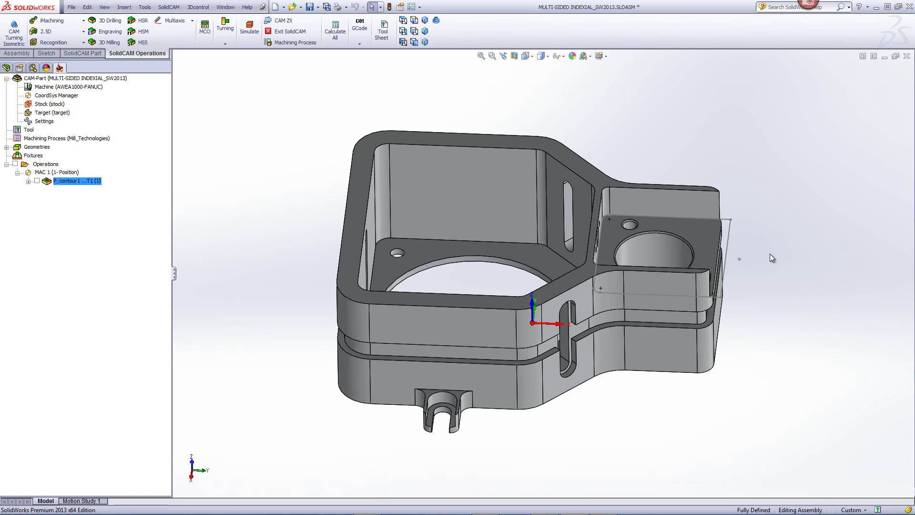
pyautogui.moveTo(770, 254); pyautogui.dragTo(775, 282, button='middle')
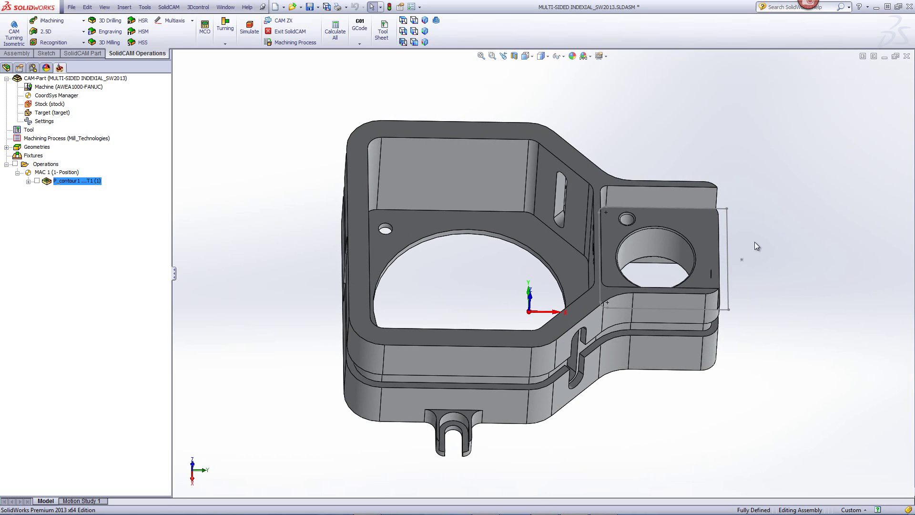
pyautogui.click(727, 216)
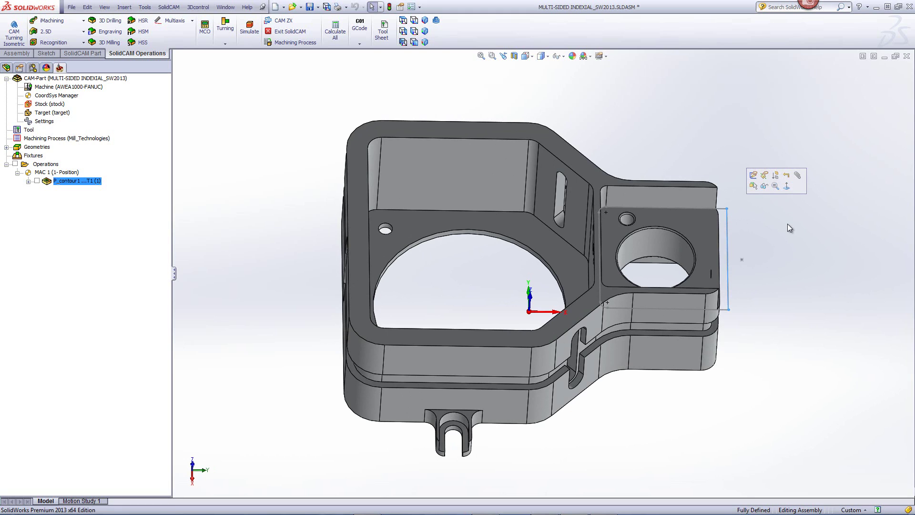
pyautogui.moveTo(787, 224)
pyautogui.mouseDown(button='middle')
pyautogui.moveTo(766, 229)
pyautogui.moveTo(786, 230)
pyautogui.moveTo(759, 195)
pyautogui.mouseUp(button='middle')
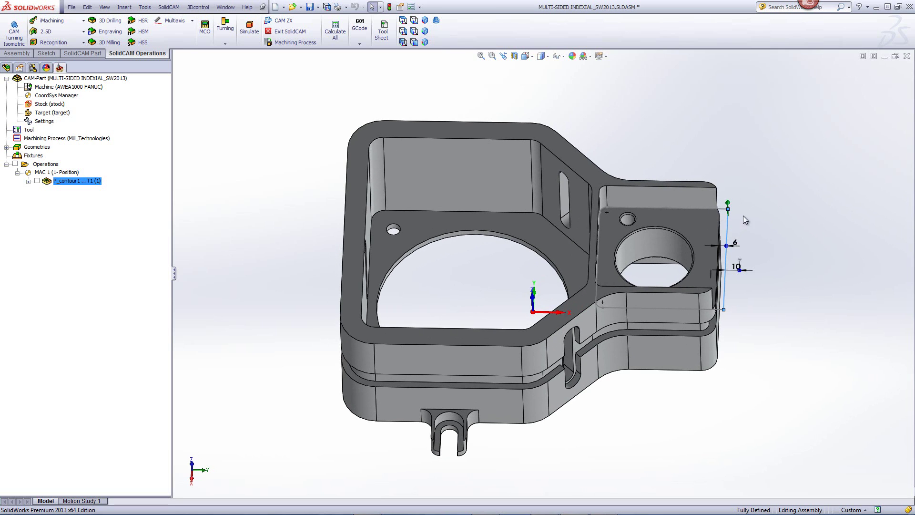
# Edit P_contour1 and chain a new closed contour around the small block's top face
pyautogui.rightClick(83, 184)
pyautogui.click(105, 165)
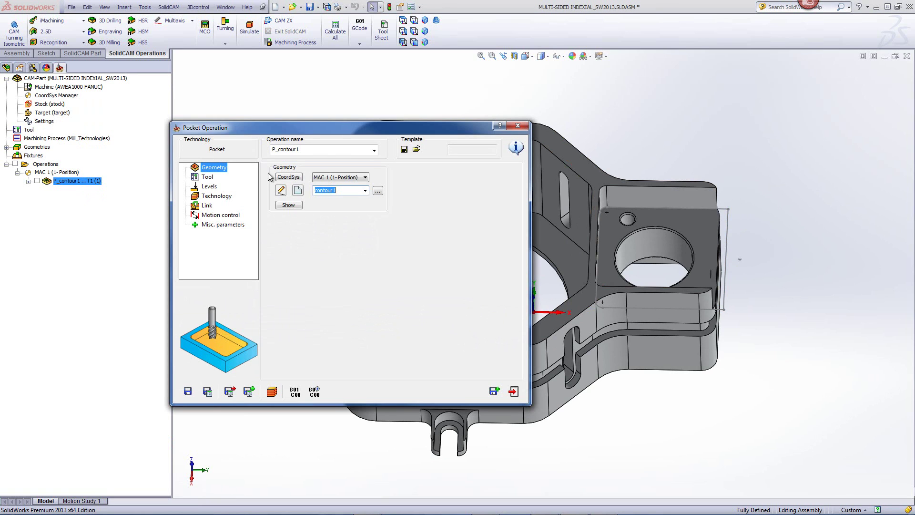
pyautogui.click(297, 191)
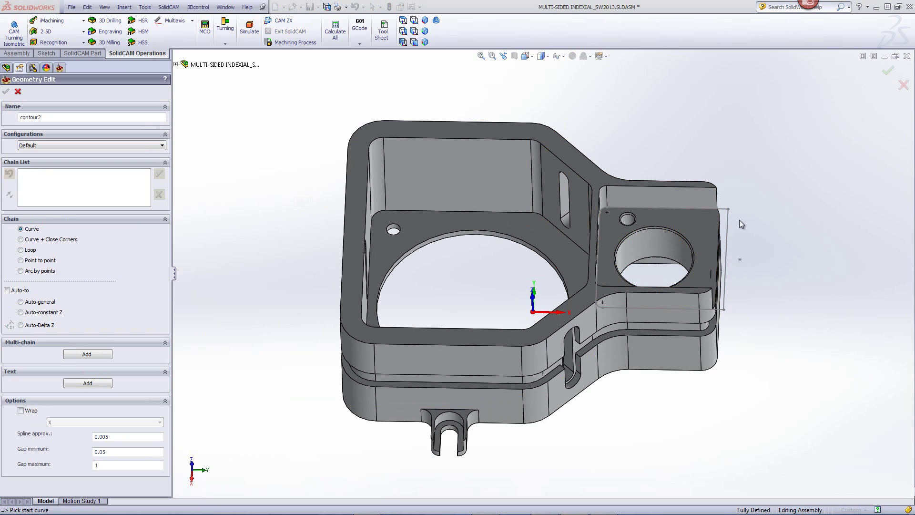
pyautogui.click(727, 215)
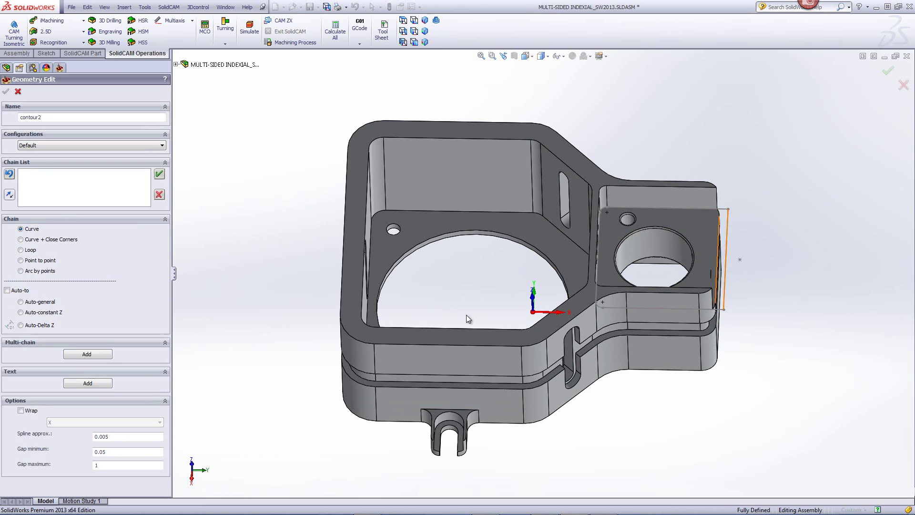
pyautogui.click(21, 312)
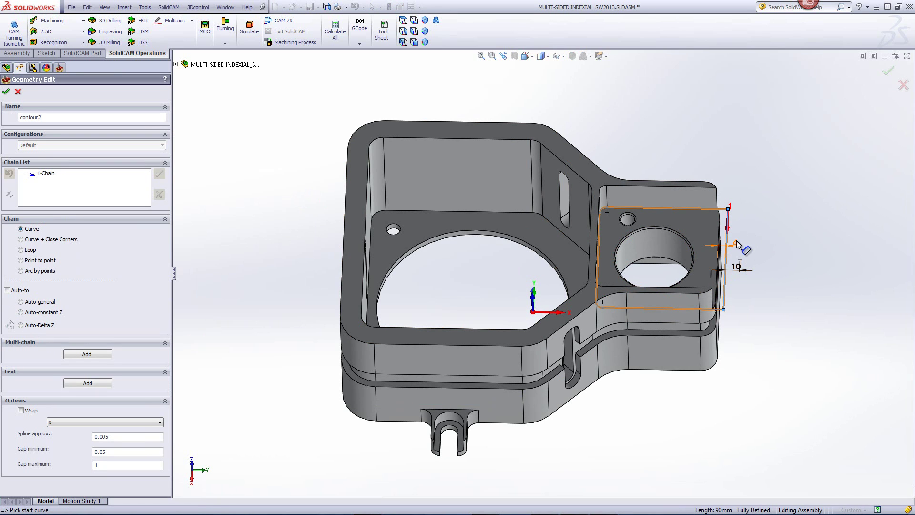
# Mark the block's outer right edge of the new chain as open
pyautogui.rightClick(41, 175)
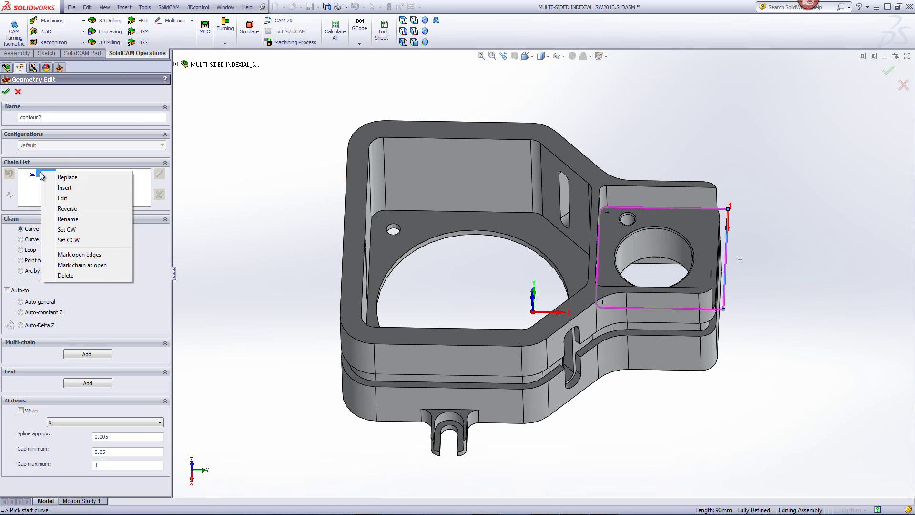
pyautogui.click(101, 255)
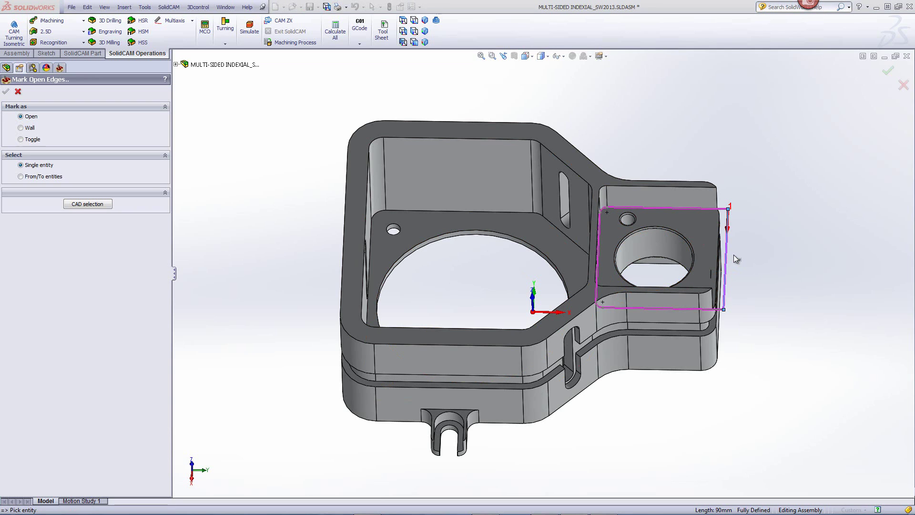
pyautogui.click(729, 253)
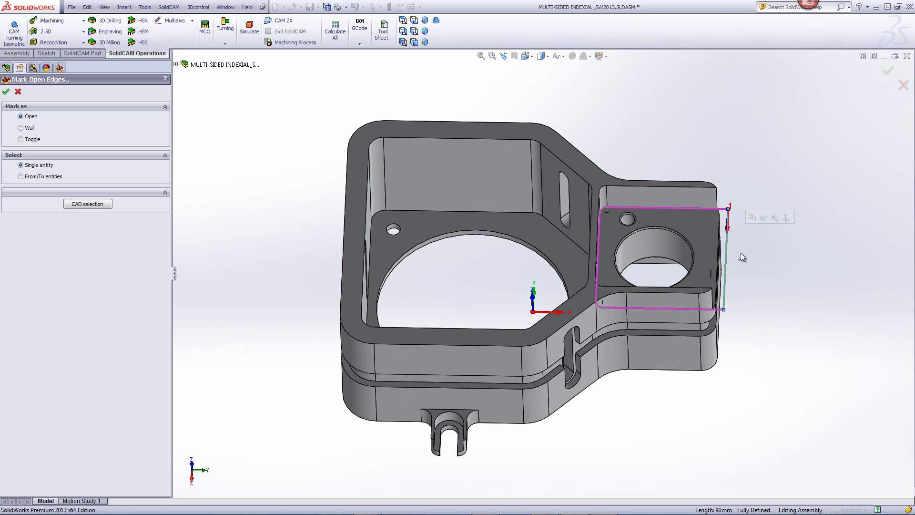
pyautogui.click(6, 91)
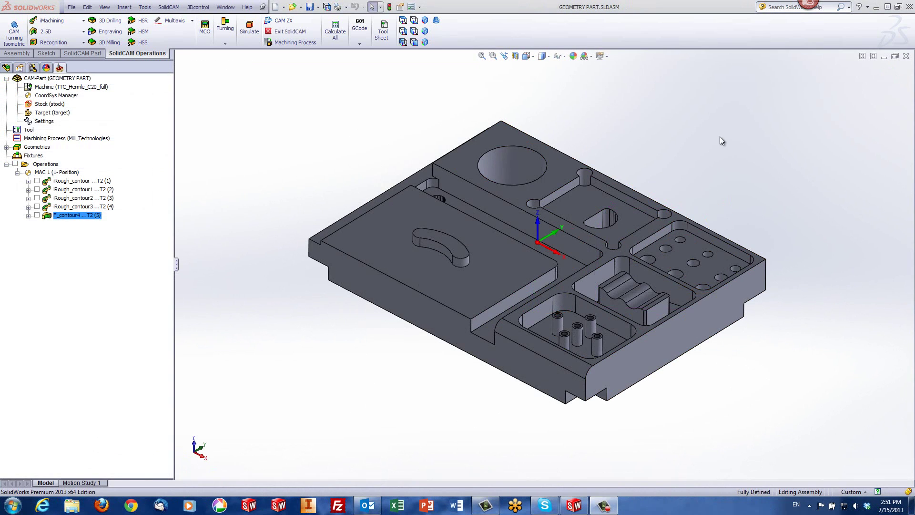
# Start a new pocket operation for the raised top face with the curved slot
pyautogui.scroll(-3, 329, 189)
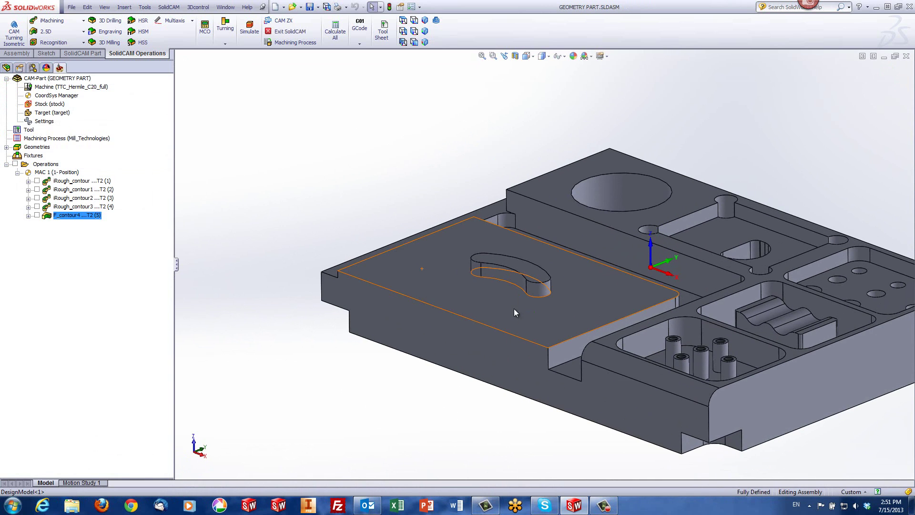
pyautogui.click(514, 307)
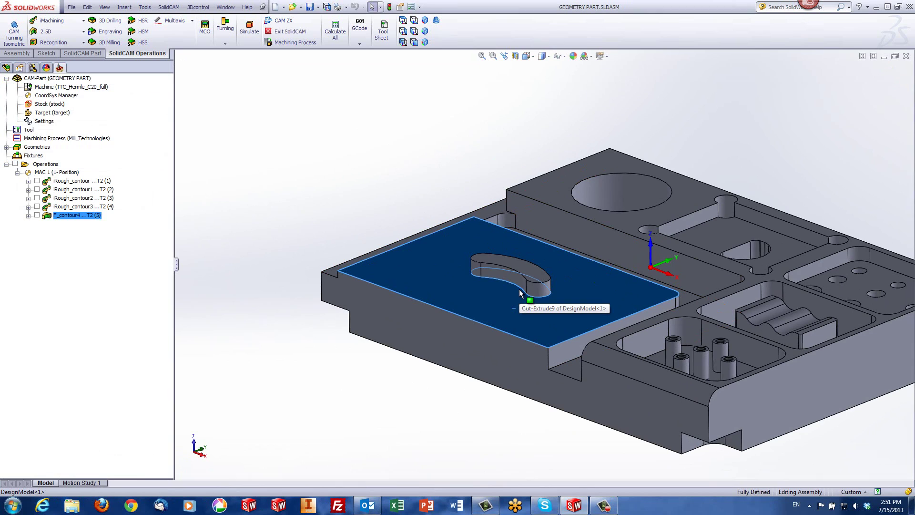
pyautogui.click(337, 148)
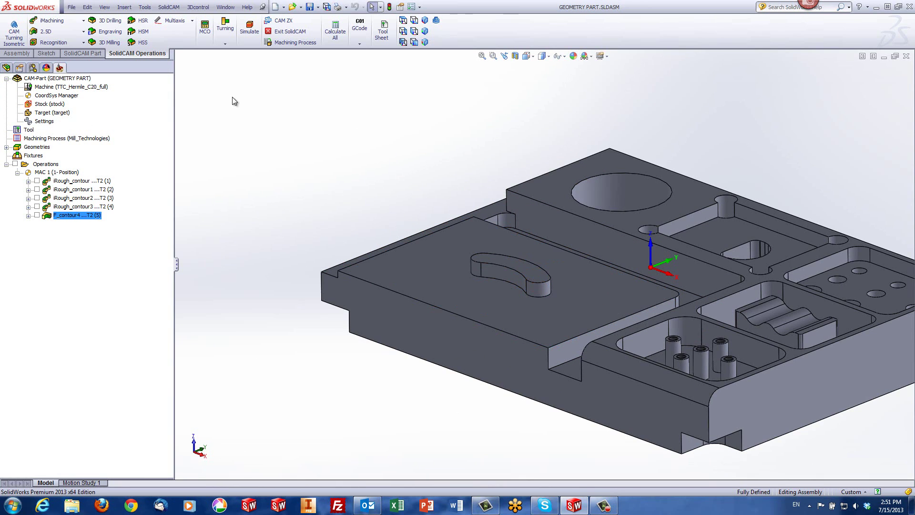
pyautogui.click(67, 30)
pyautogui.click(53, 70)
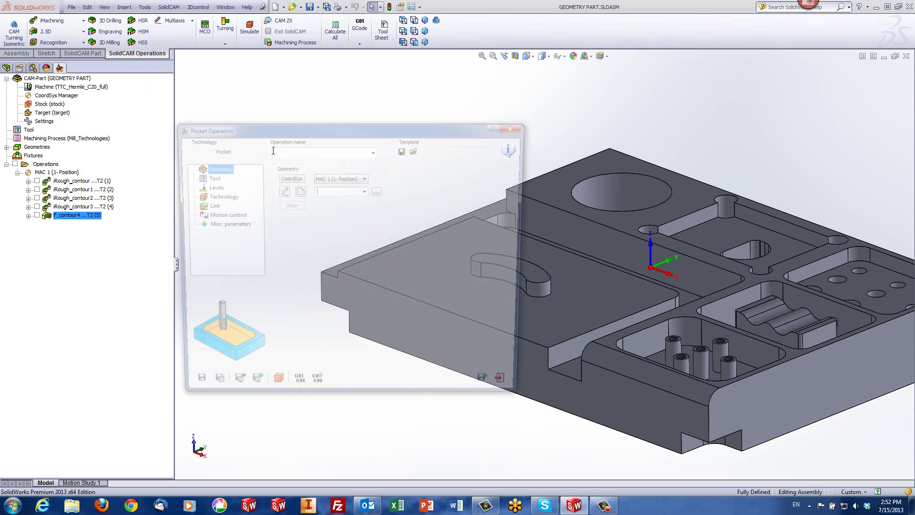
# Chain contour6 around the raised top face plus the curved slot outline
pyautogui.click(299, 191)
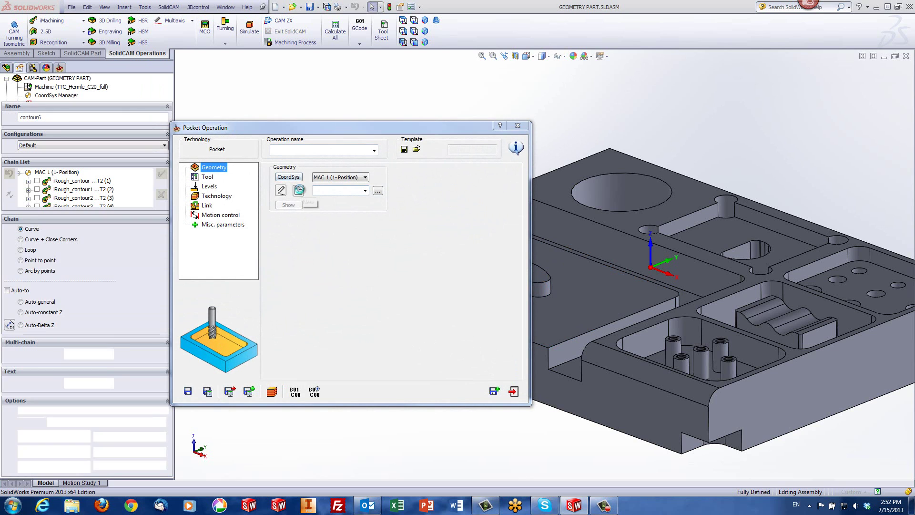
pyautogui.click(536, 344)
pyautogui.click(492, 326)
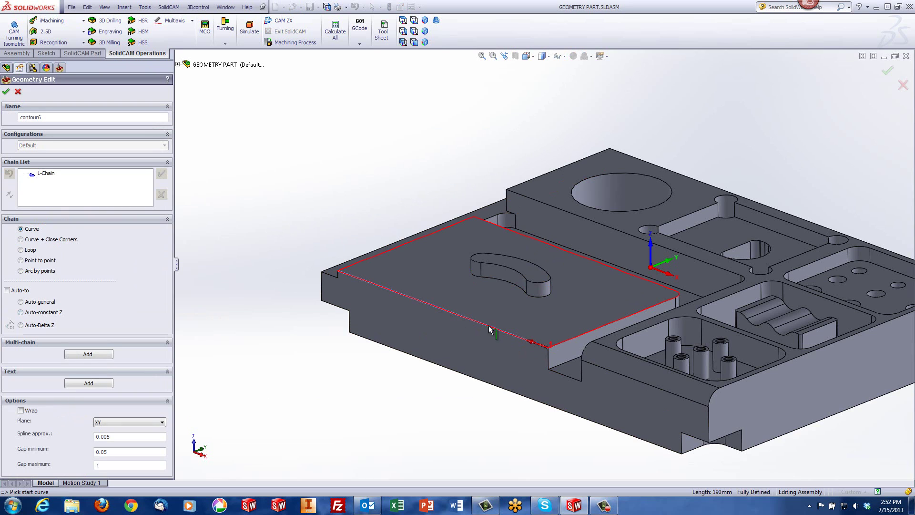
pyautogui.click(523, 293)
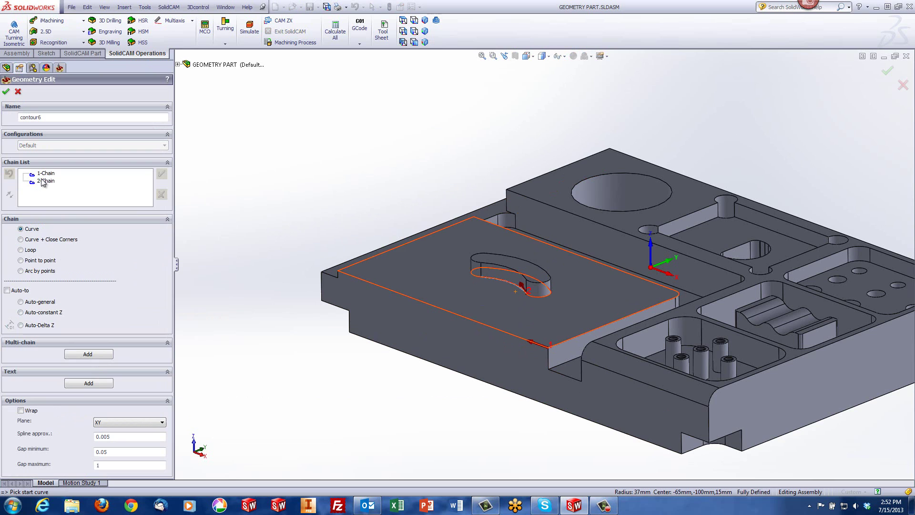
# Mark the outer chain of contour6 as open and confirm the geometry
pyautogui.scroll(-2, 304, 214)
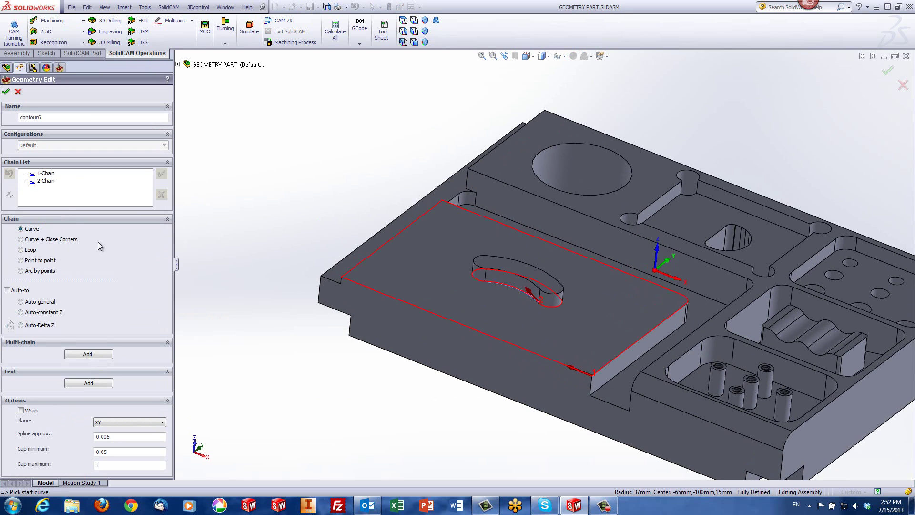
pyautogui.rightClick(45, 172)
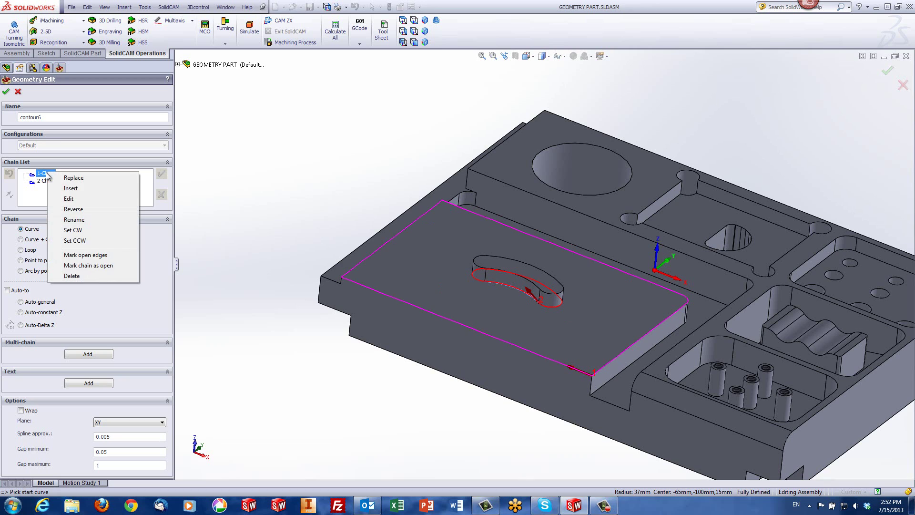
pyautogui.click(87, 265)
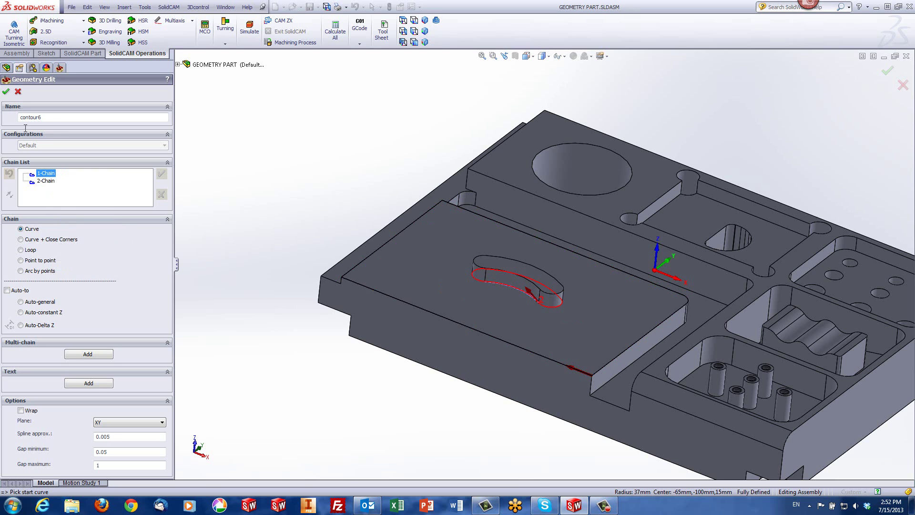
pyautogui.click(6, 91)
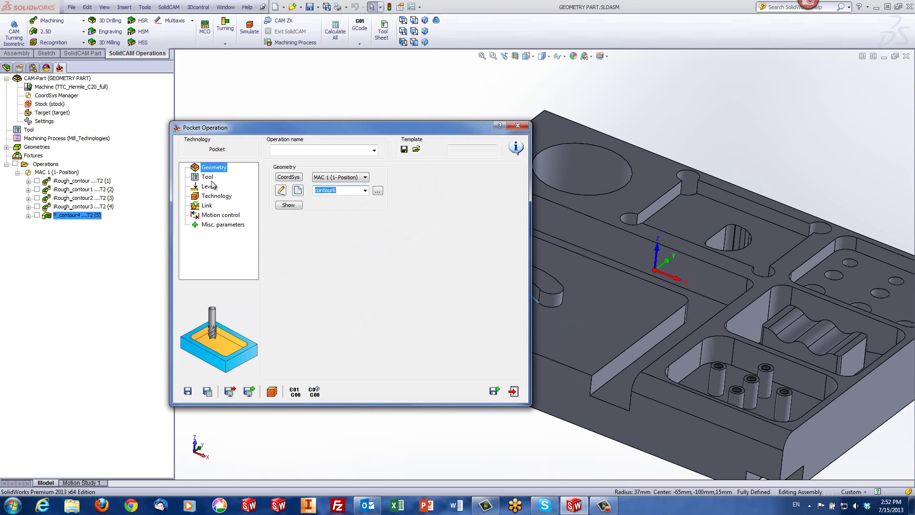
# Choose the cutting tool for the P_contour6 pocket
pyautogui.click(209, 177)
pyautogui.click(311, 305)
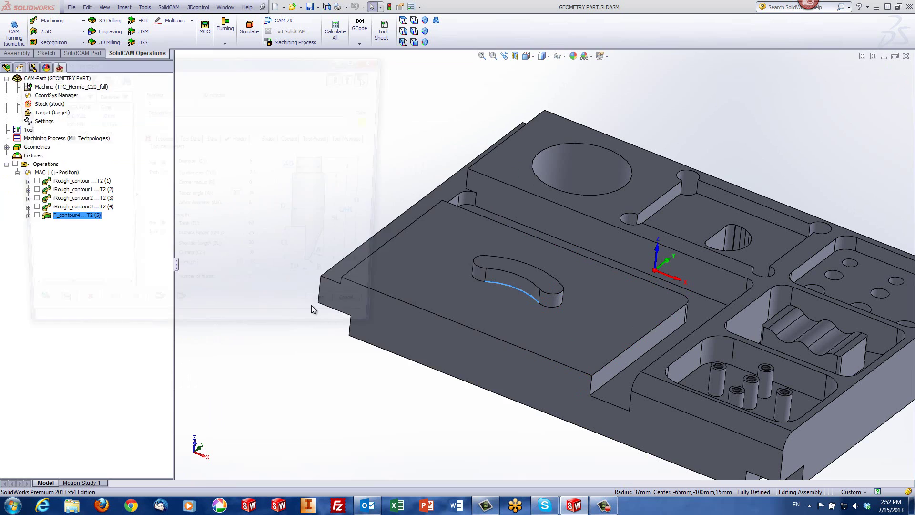
pyautogui.click(209, 186)
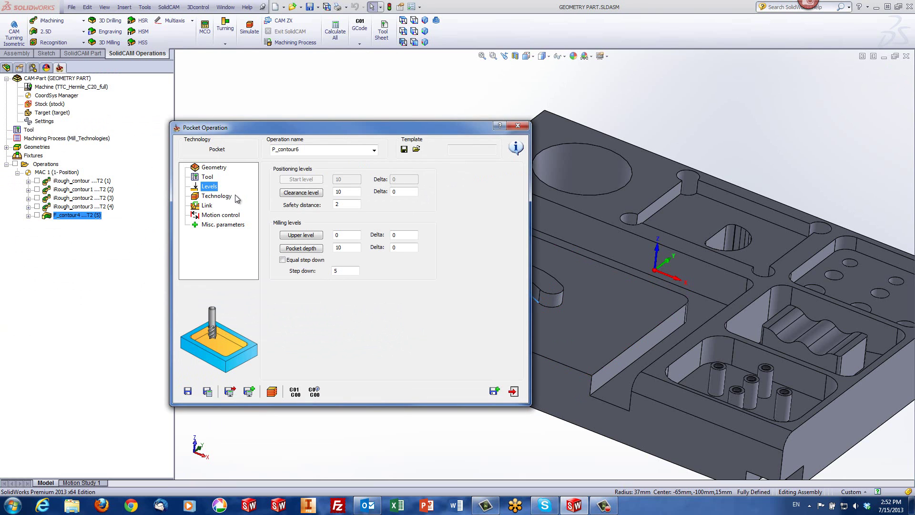
# Enable Approach from outside and the one-way profile strategy, then save and simulate
pyautogui.click(224, 196)
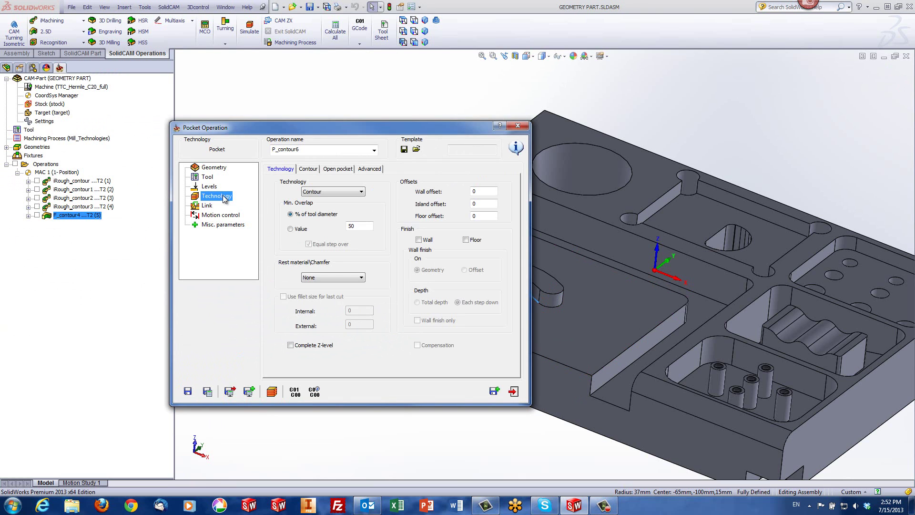
pyautogui.click(337, 170)
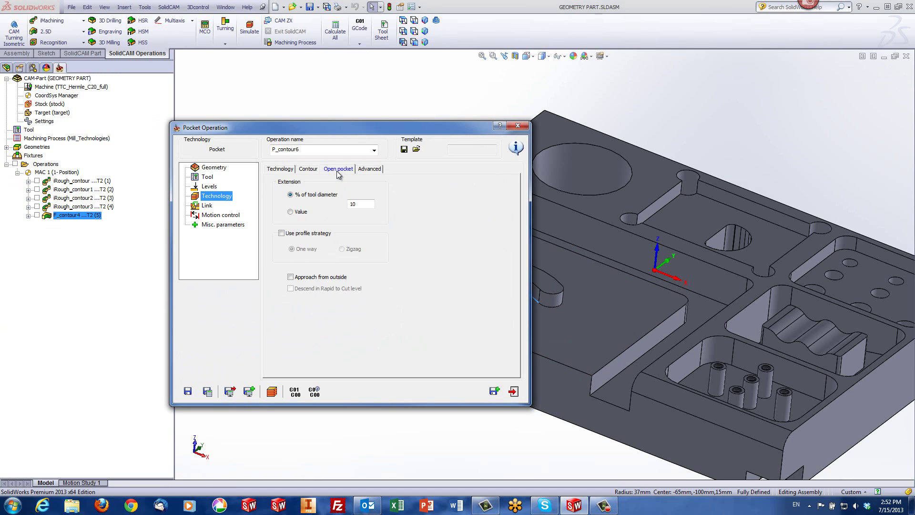
pyautogui.click(290, 276)
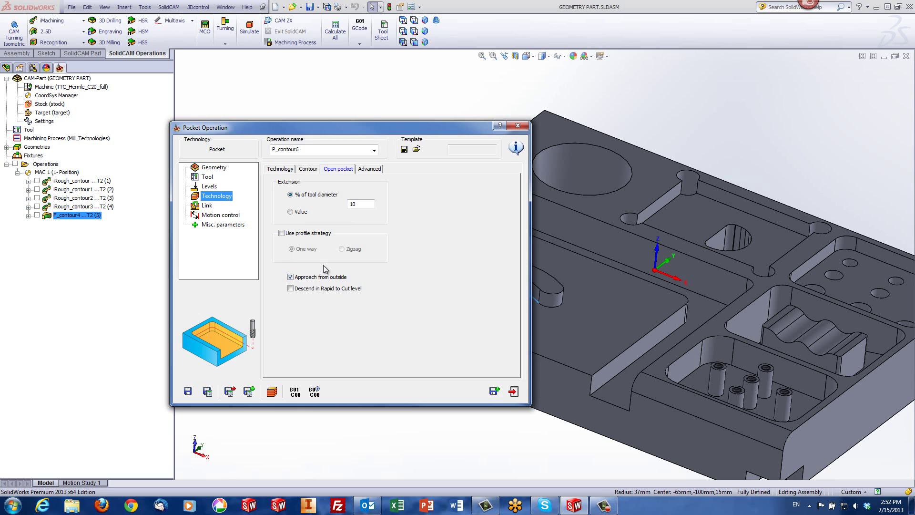
pyautogui.click(282, 234)
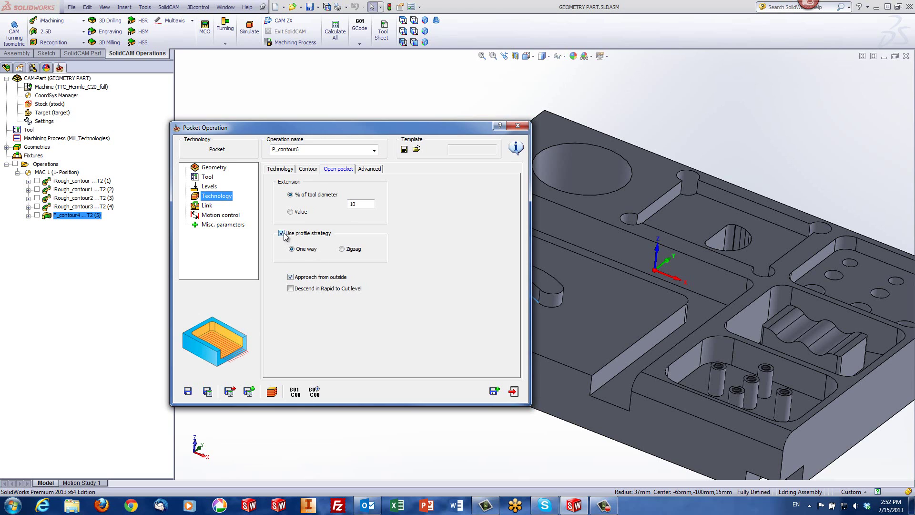
pyautogui.click(272, 391)
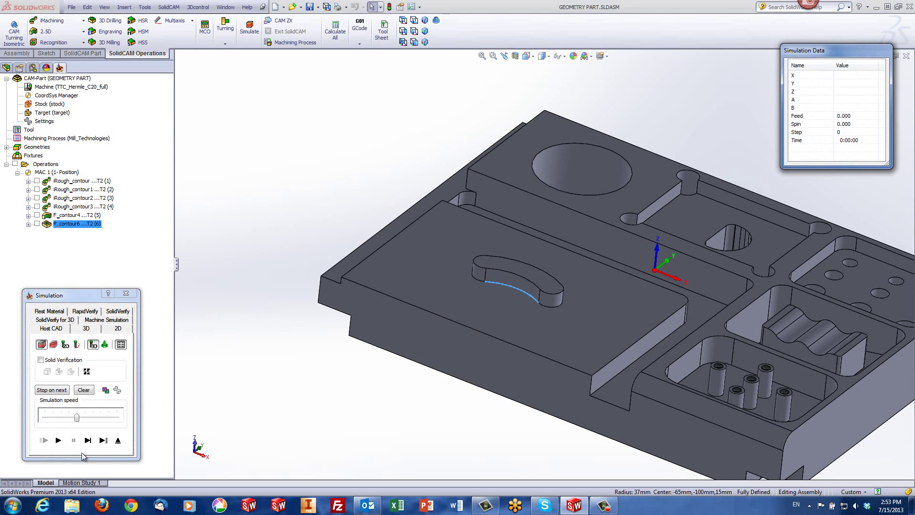
# Play the P_contour6 toolpath simulation and view it zoomed in from the top
pyautogui.click(82, 452)
pyautogui.click(60, 440)
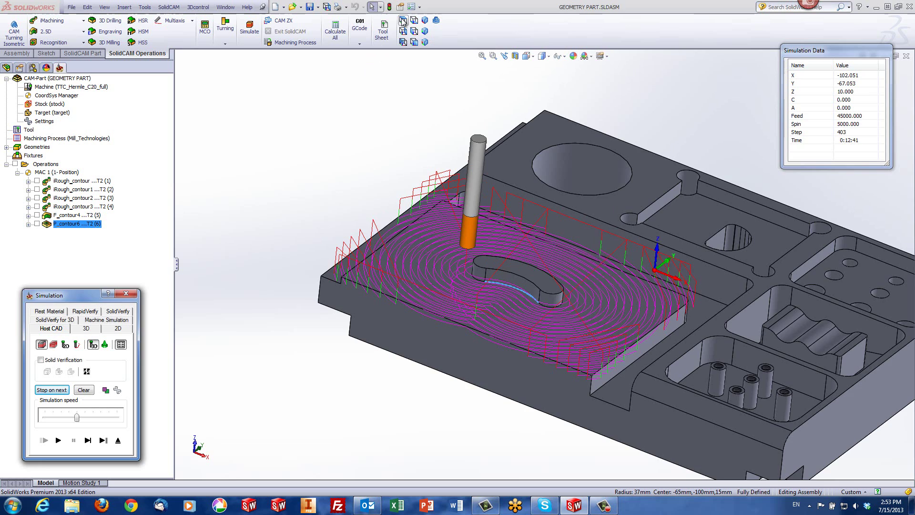
pyautogui.hotkey('ctrl', '5')
pyautogui.scroll(-1, 484, 442)
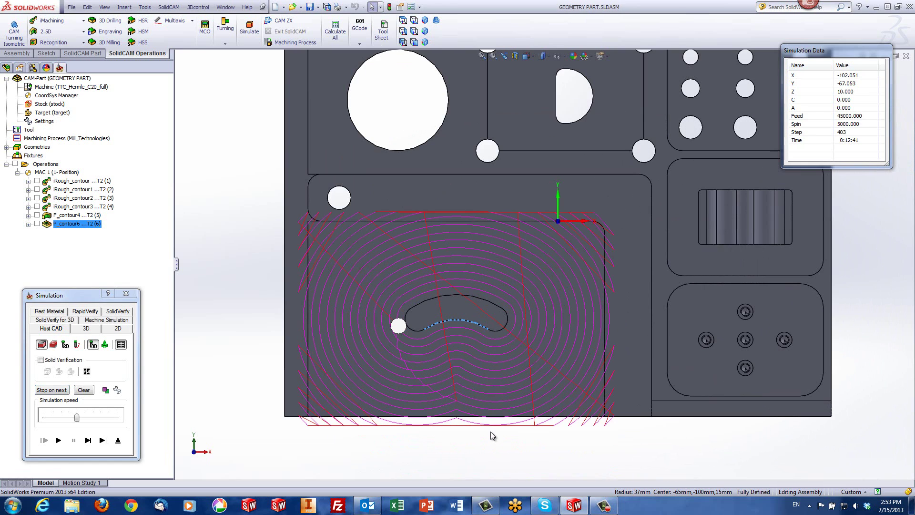
pyautogui.scroll(-1, 497, 426)
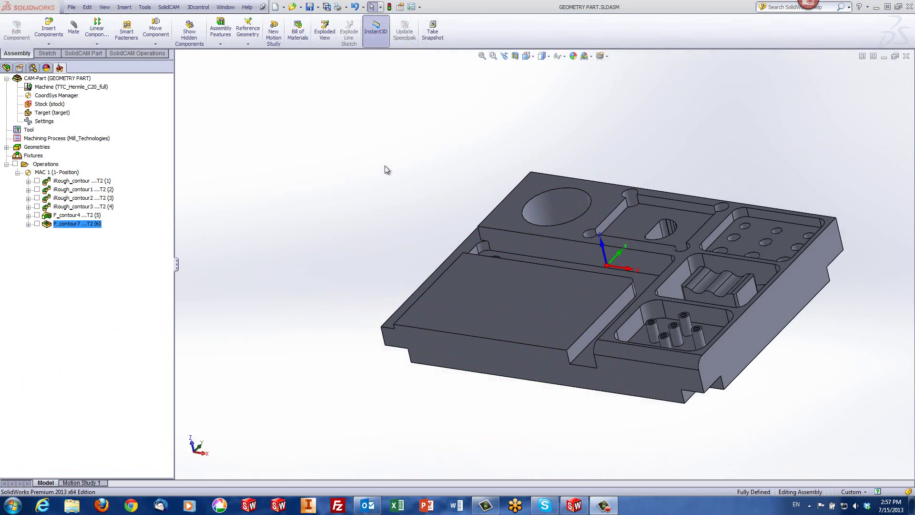
# Orbit the part to inspect the flat top face where the open pocket sits
pyautogui.moveTo(367, 225); pyautogui.dragTo(370, 222, button='middle')
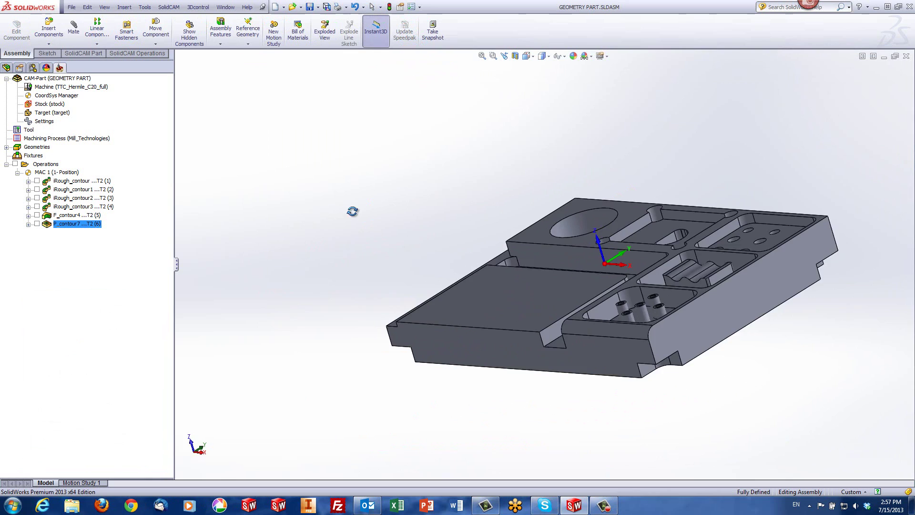
pyautogui.moveTo(352, 211); pyautogui.dragTo(471, 274, button='middle')
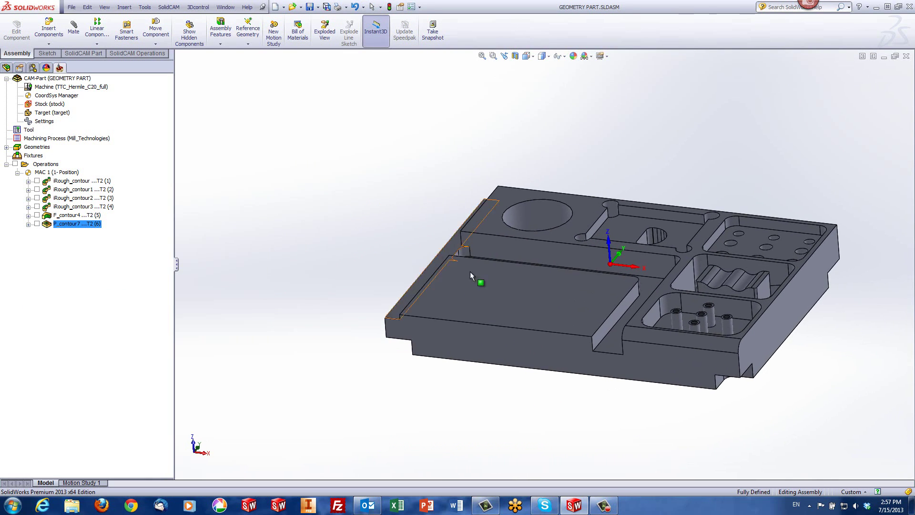
pyautogui.click(504, 296)
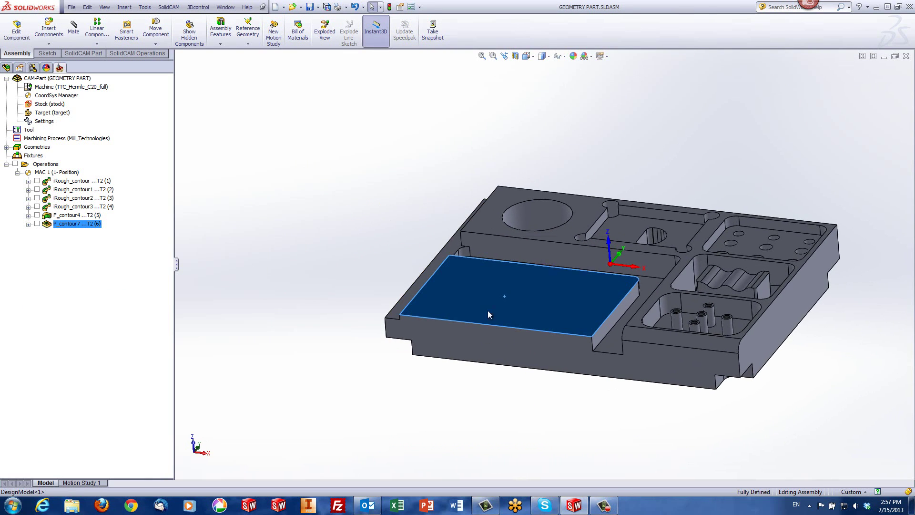
pyautogui.click(288, 343)
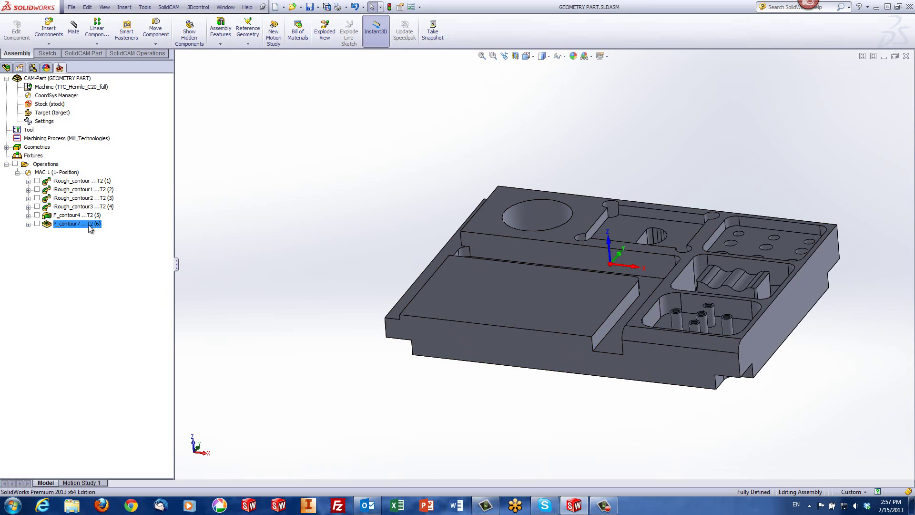
# Review P_contour7's contour7 geometry, tool and Open pocket approach-from-outside options, then Save & Simulate
pyautogui.rightClick(89, 225)
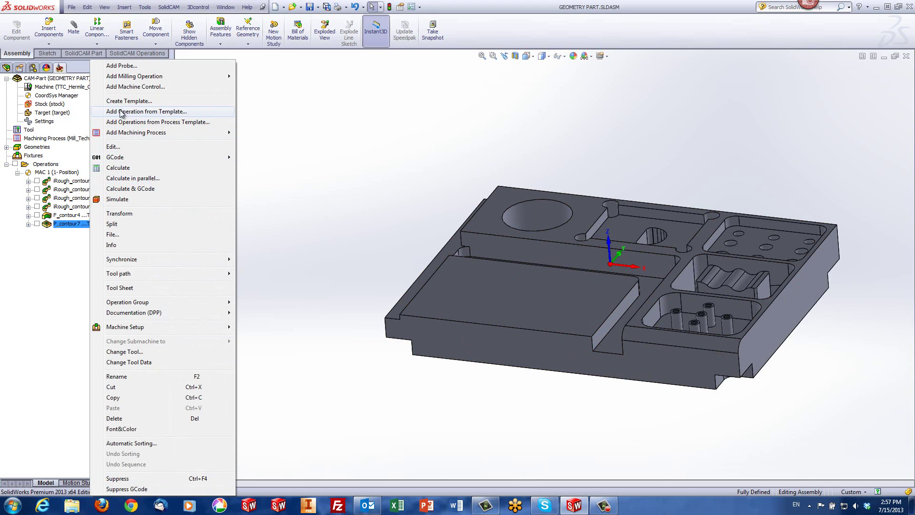
pyautogui.click(120, 147)
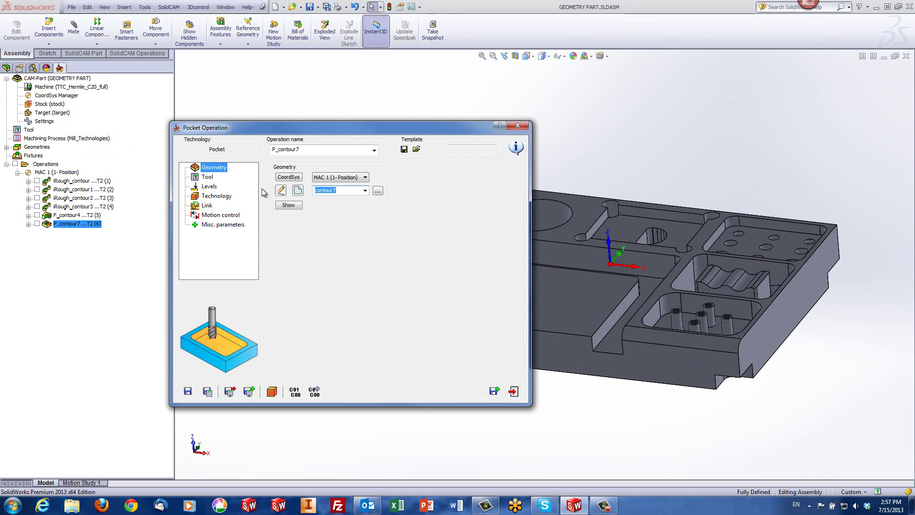
pyautogui.click(281, 190)
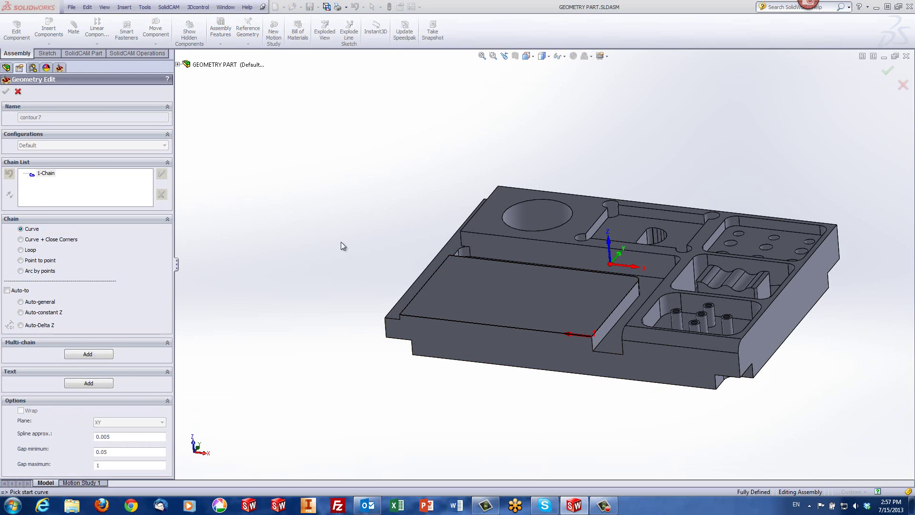
pyautogui.click(18, 91)
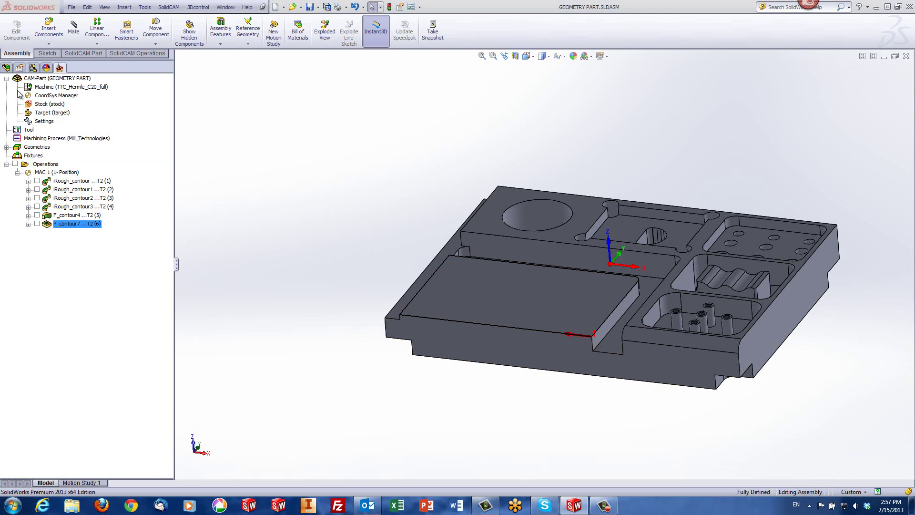
pyautogui.click(209, 177)
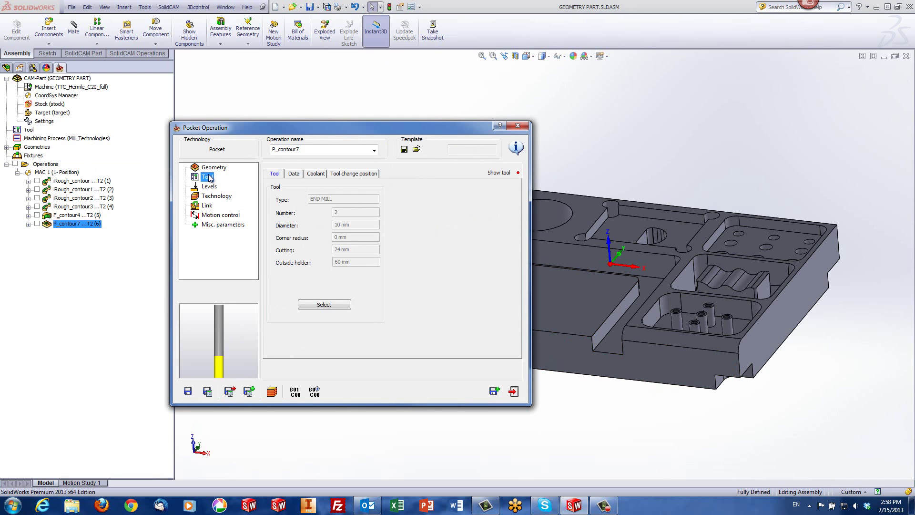
pyautogui.click(213, 197)
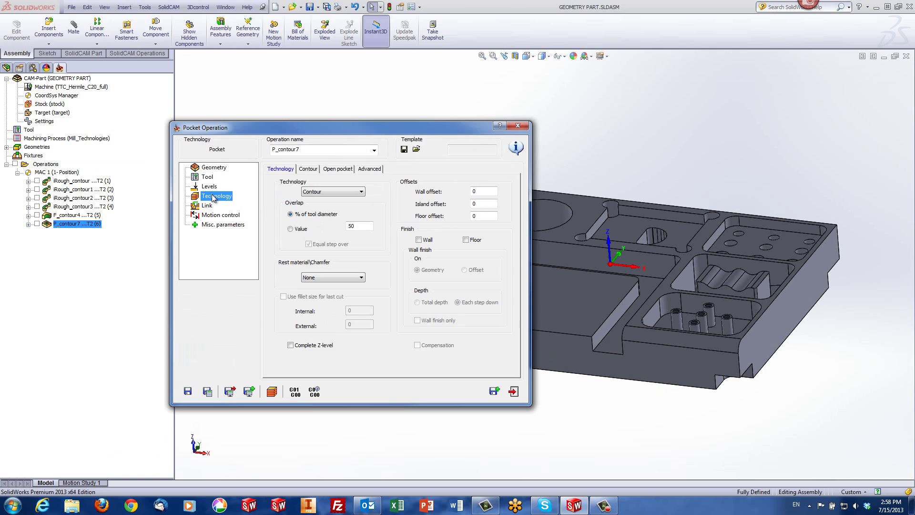
pyautogui.click(333, 172)
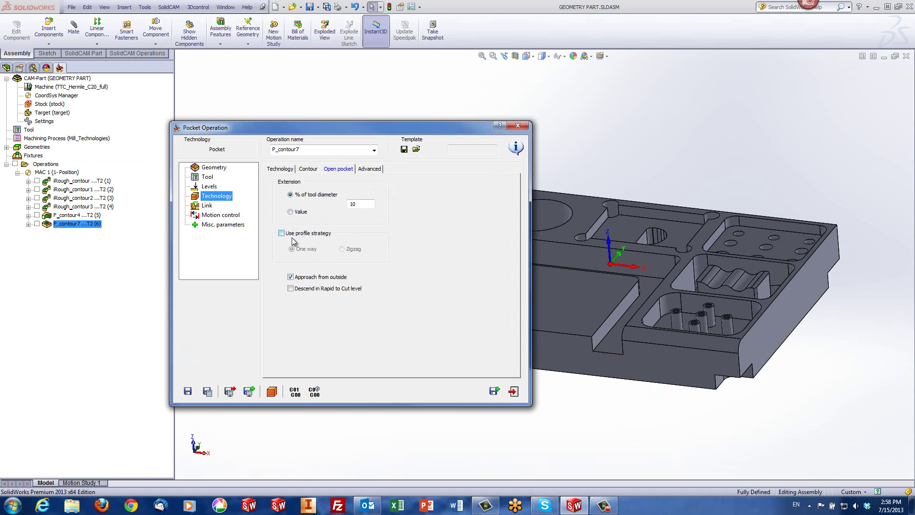
pyautogui.click(271, 391)
pyautogui.click(116, 448)
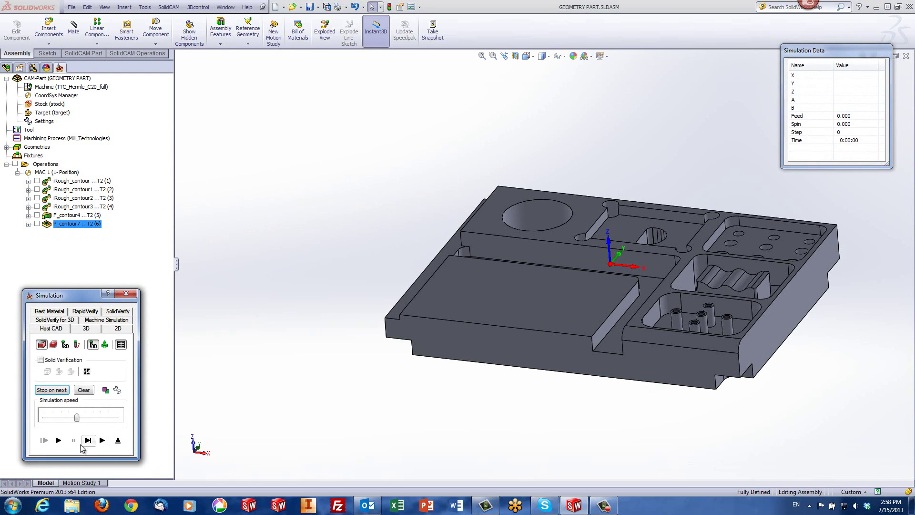
# Play the P_contour7 pocket simulation zoomed in, then switch to the SolidCAM Professor page
pyautogui.click(60, 440)
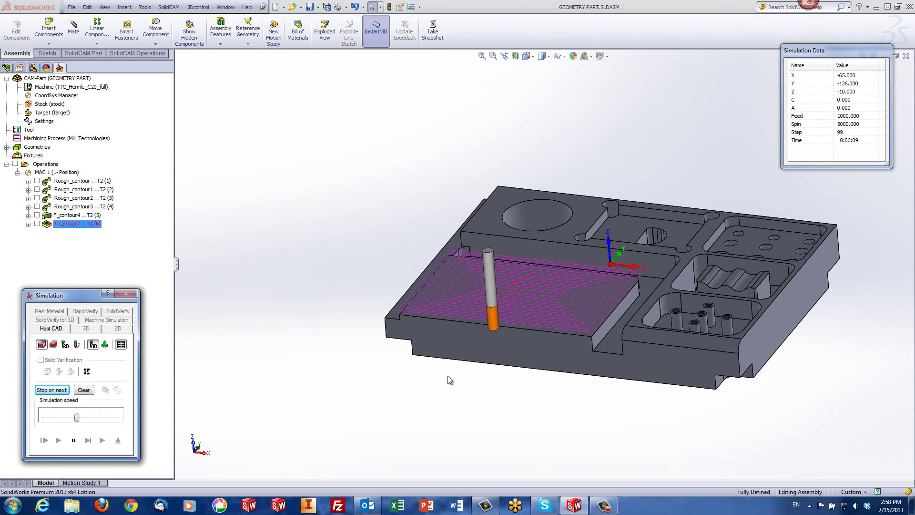
pyautogui.scroll(-2, 525, 316)
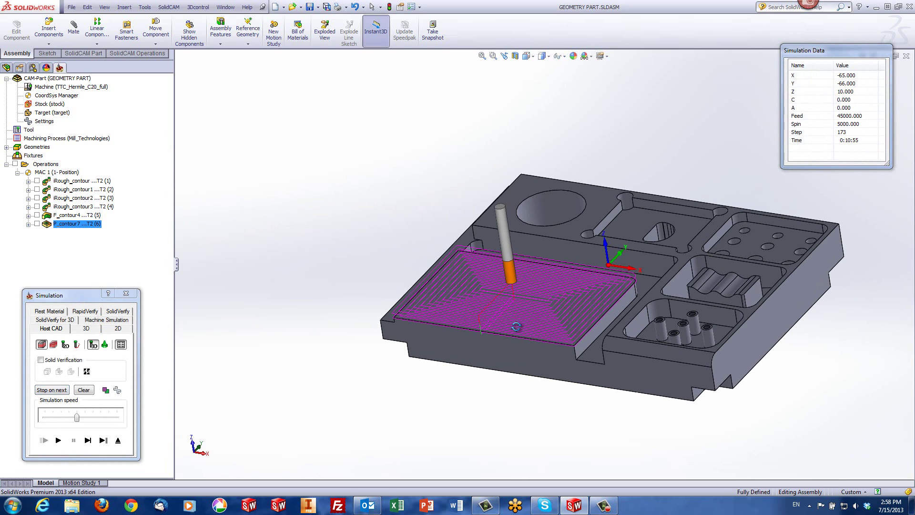
pyautogui.scroll(-3, 516, 310)
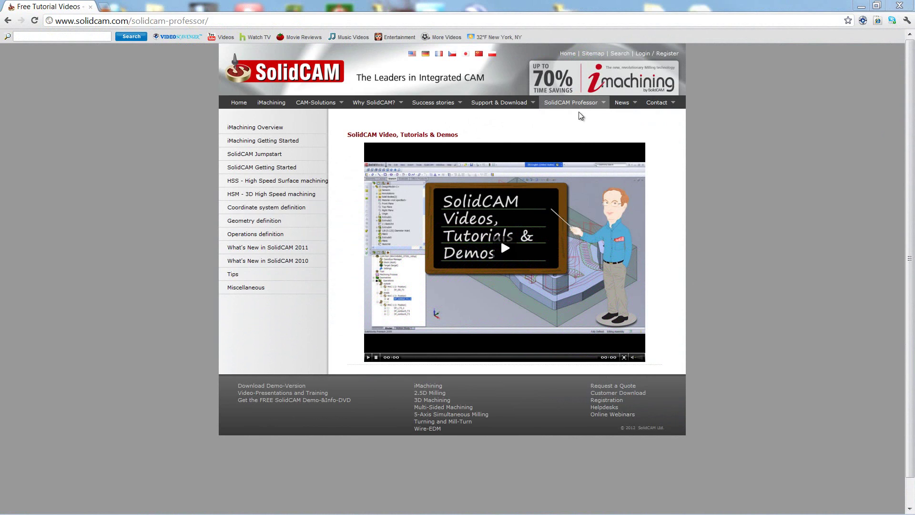
pyautogui.moveTo(580, 113)
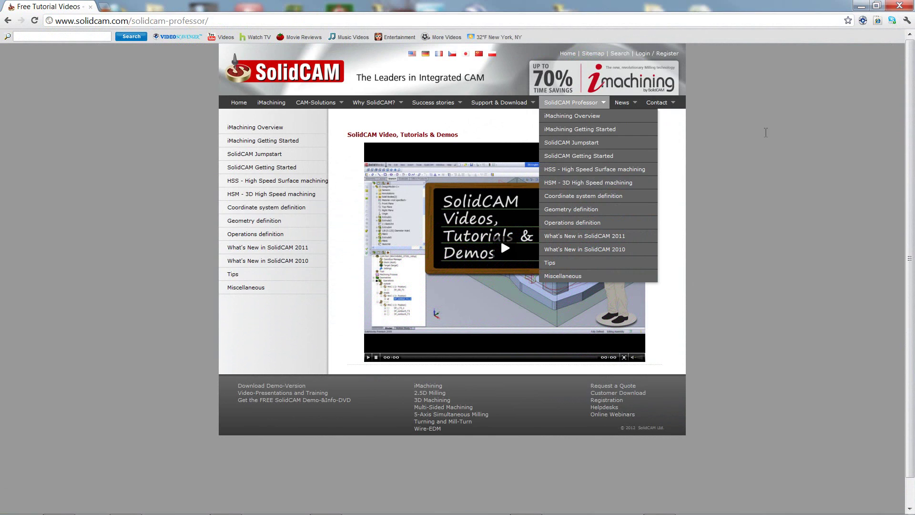